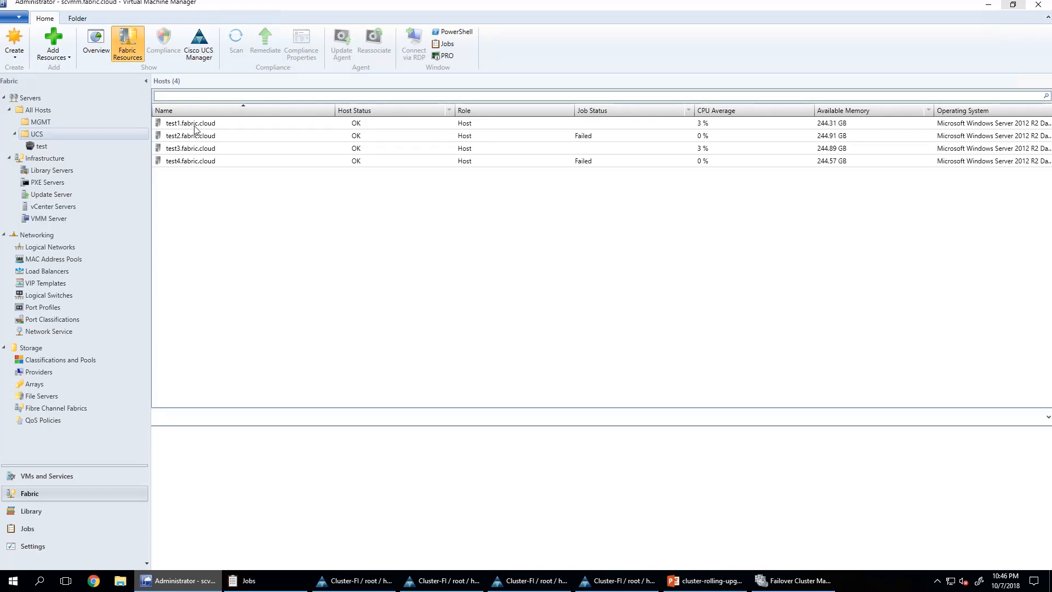
Step: Select the test cluster and wake the KVM consoles of hyperv1 to hyperv4 to view each server's screen
click(44, 149)
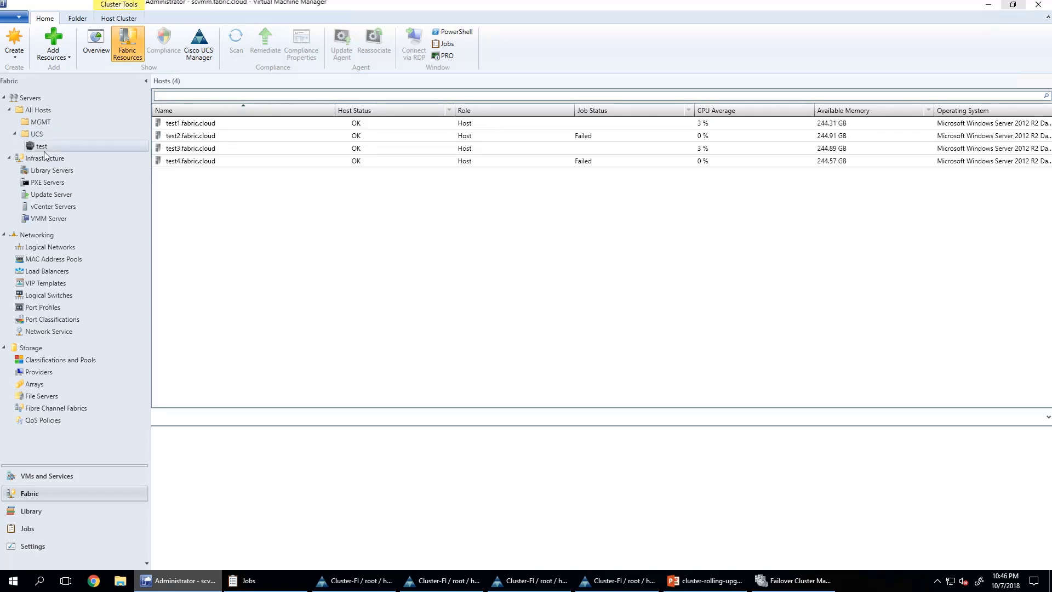
click(443, 584)
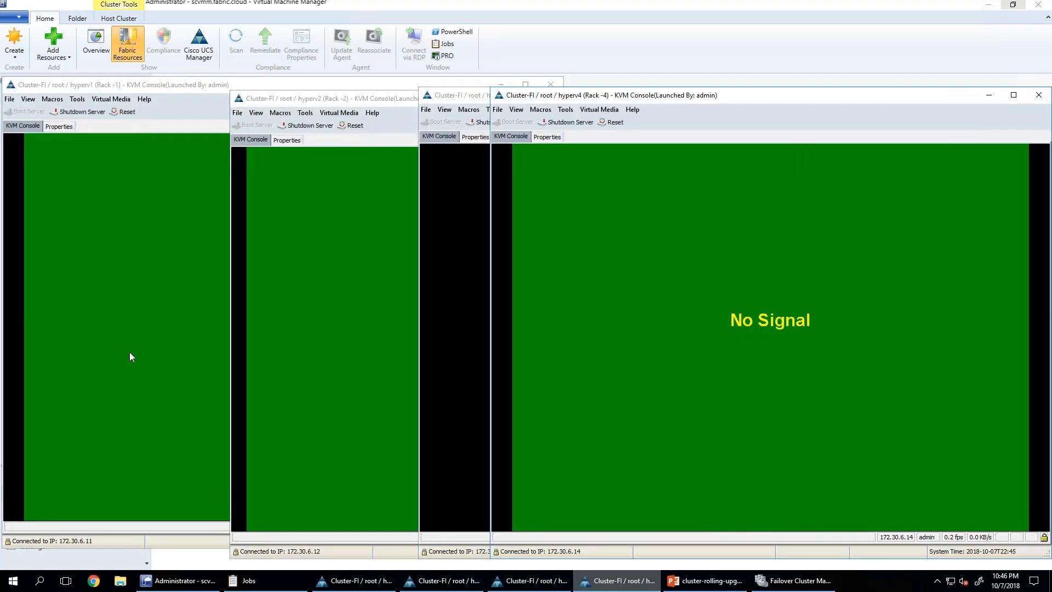
click(129, 357)
click(449, 581)
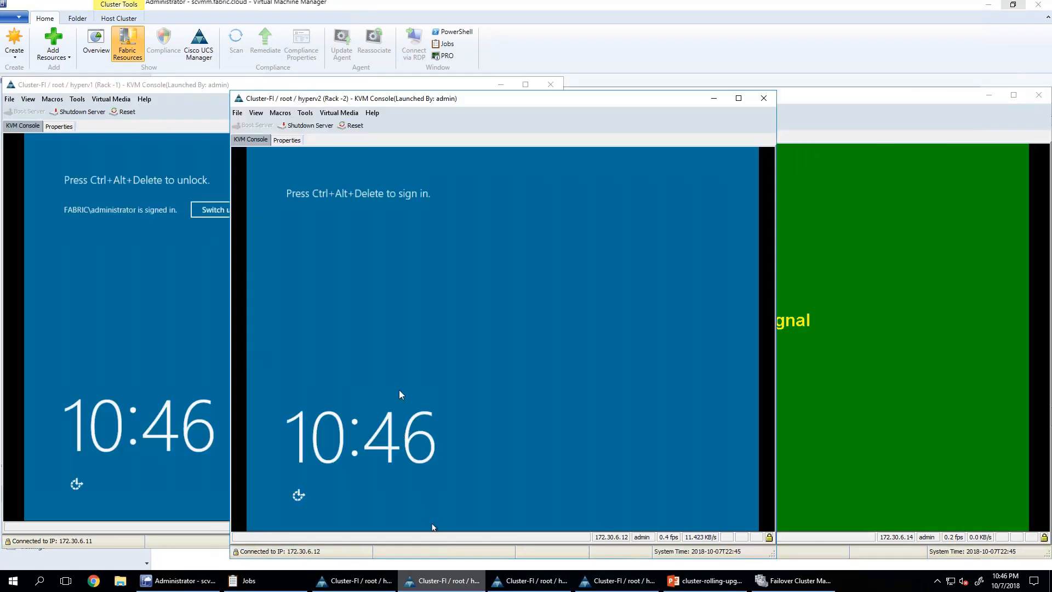
click(526, 580)
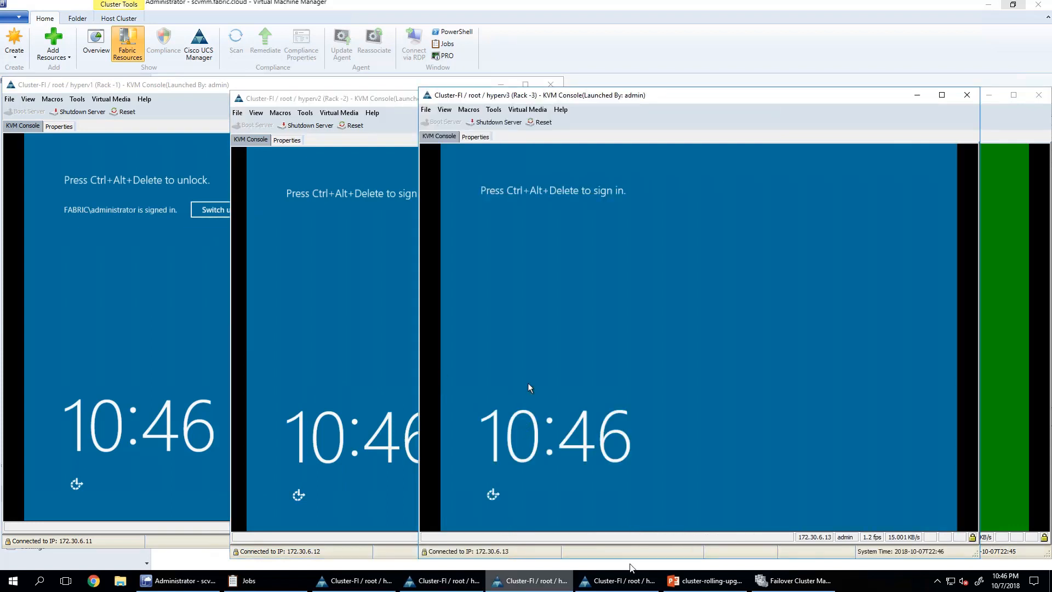
click(622, 580)
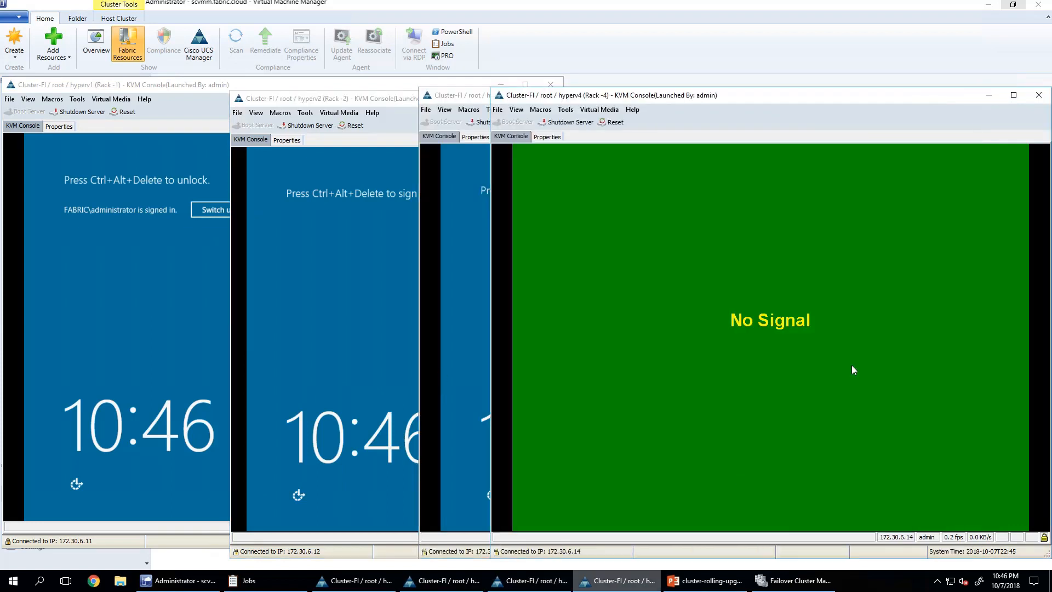
click(564, 494)
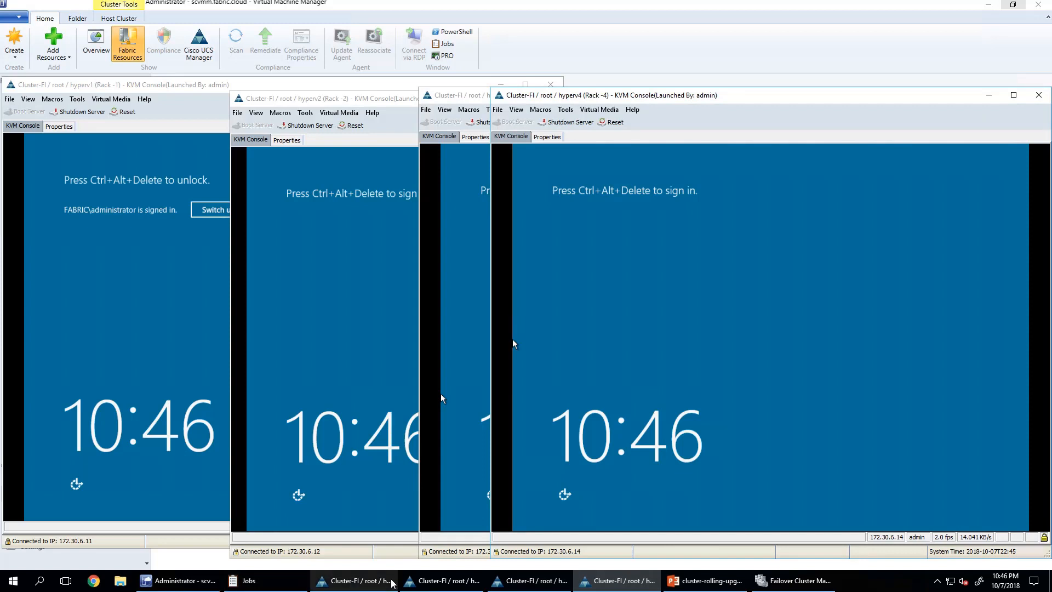
Step: Return to Virtual Machine Manager and open the properties of the C240 M4 Win 2016 physical computer profile in the library to check its VHD file
click(177, 582)
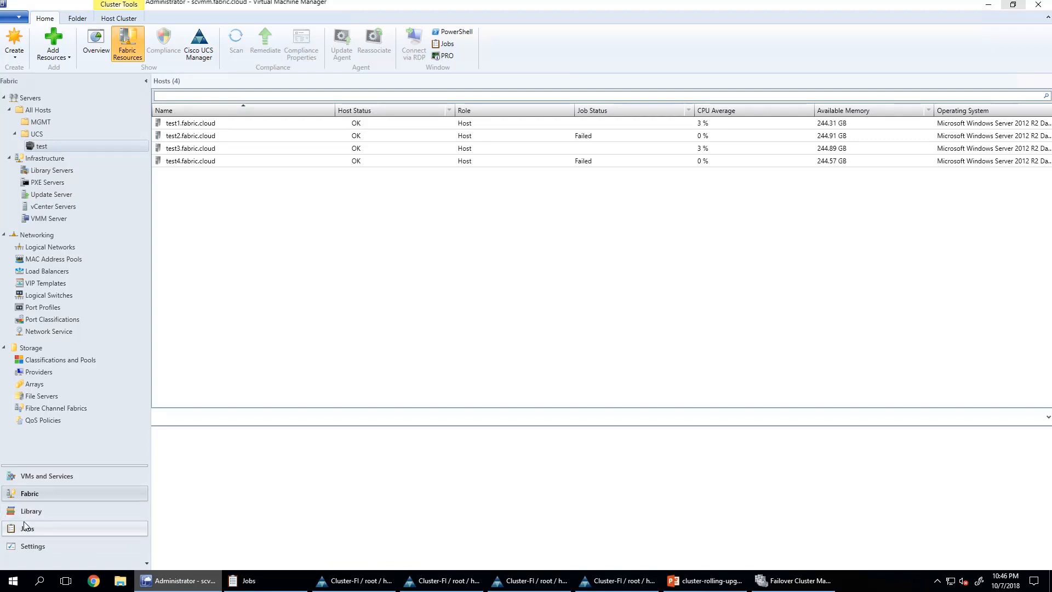
click(42, 508)
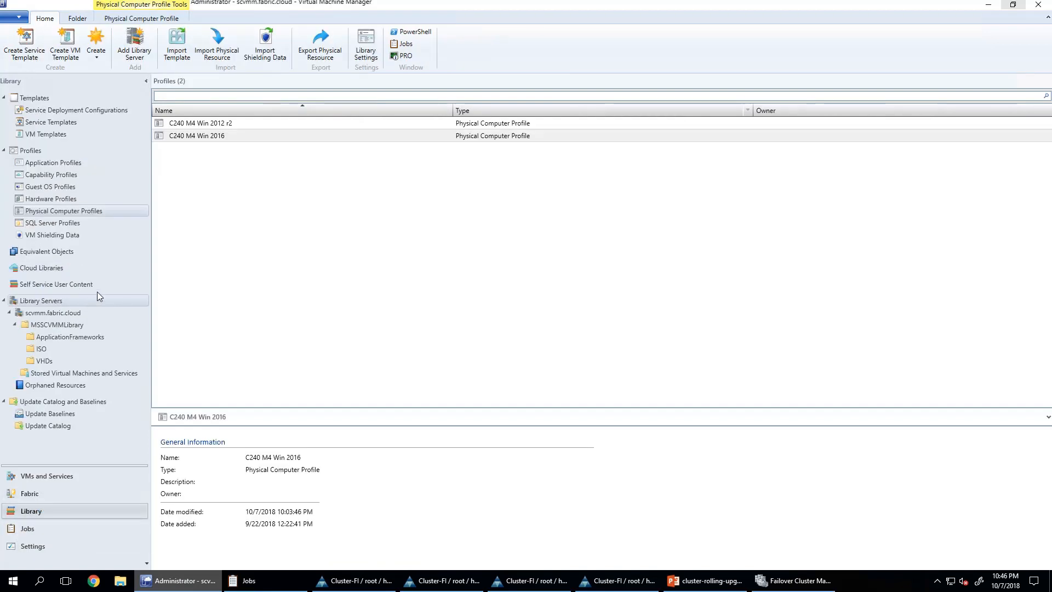
click(214, 137)
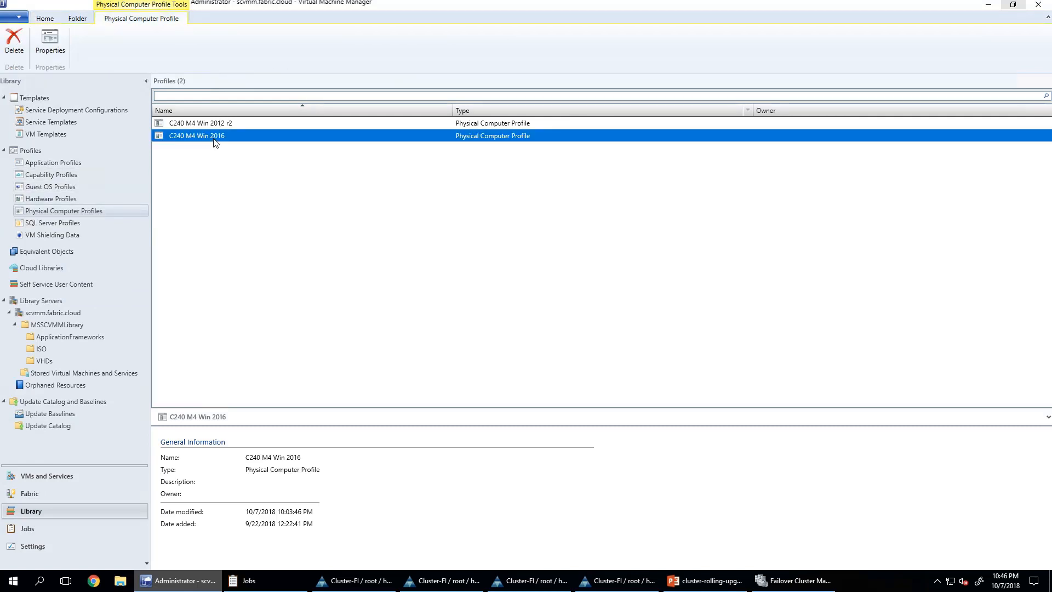
double_click(213, 137)
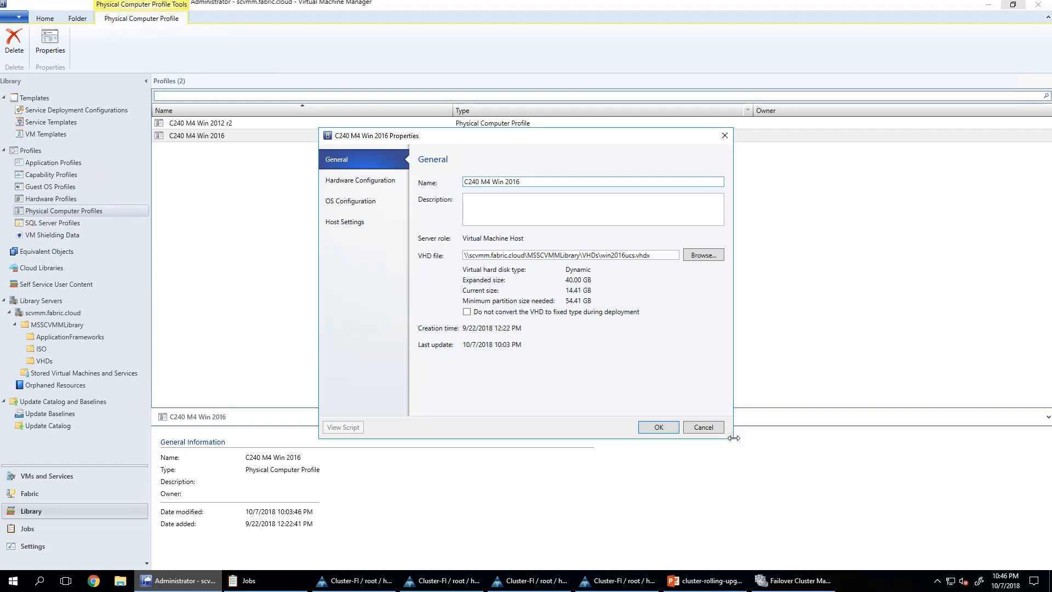
drag(734, 438, 832, 509)
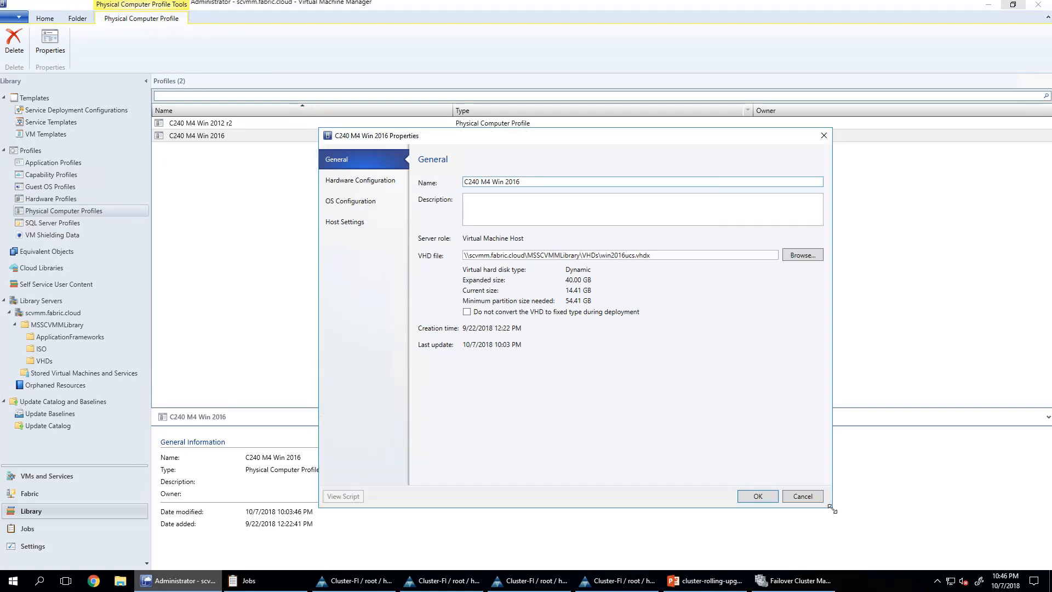
click(655, 256)
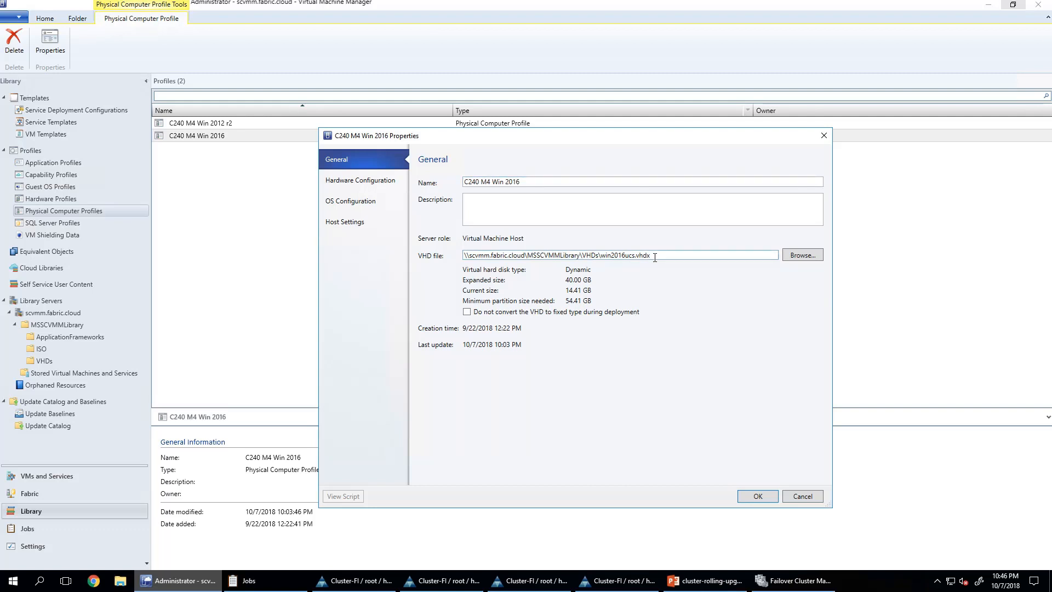
Step: Review the profile's hardware configuration and OS configuration, and close its properties without saving changes
click(370, 184)
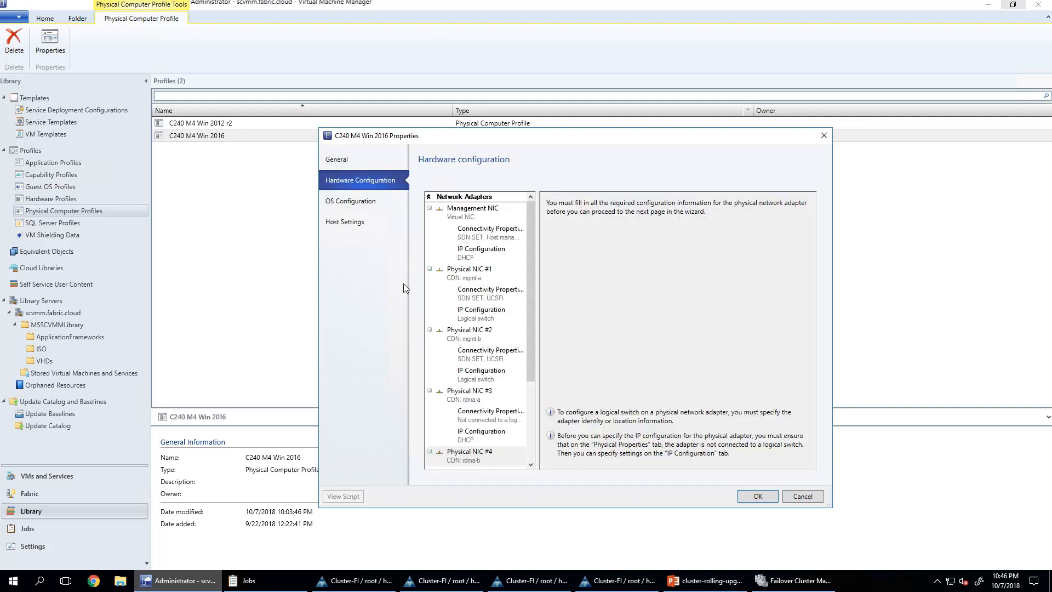
scroll(533, 351, down, 3)
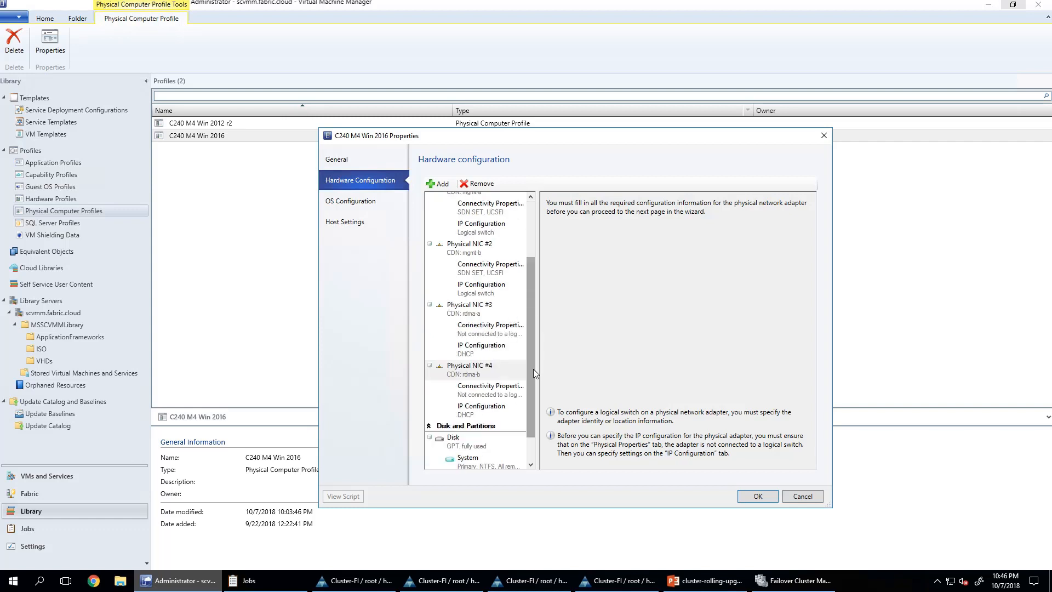
drag(533, 363, 533, 383)
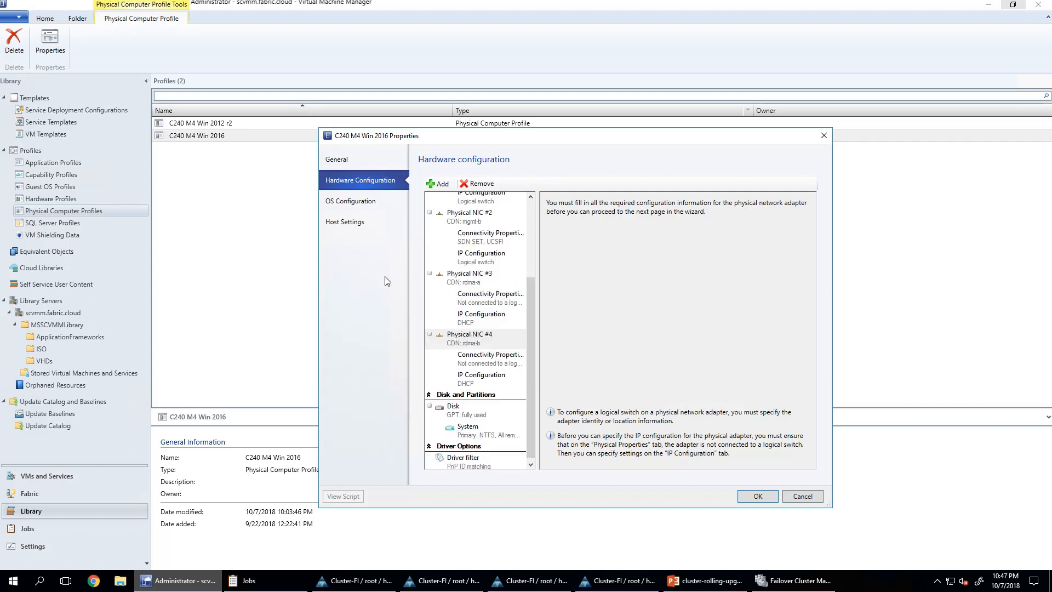
click(359, 201)
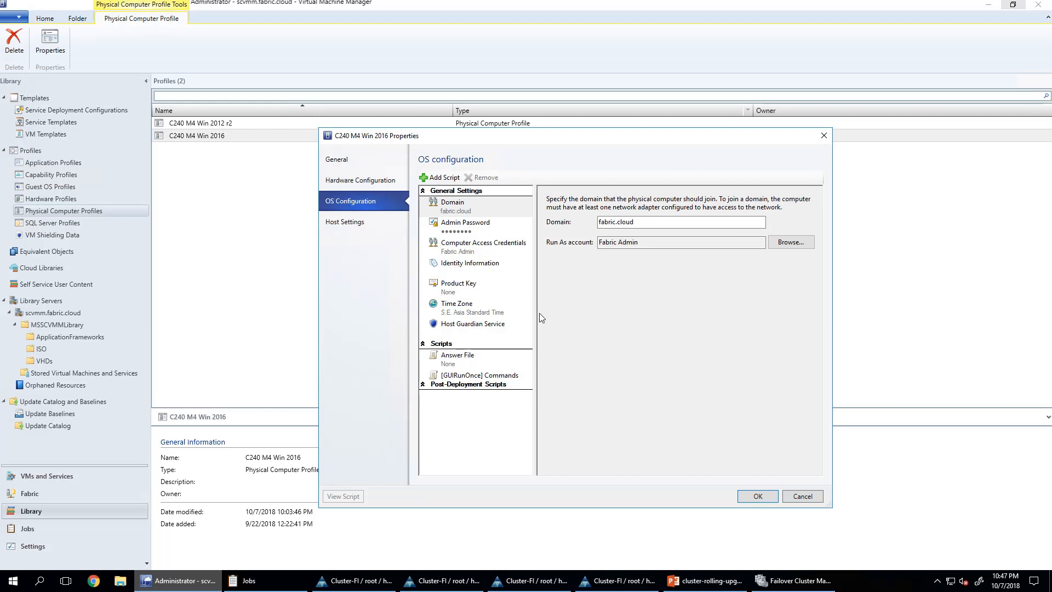
click(802, 496)
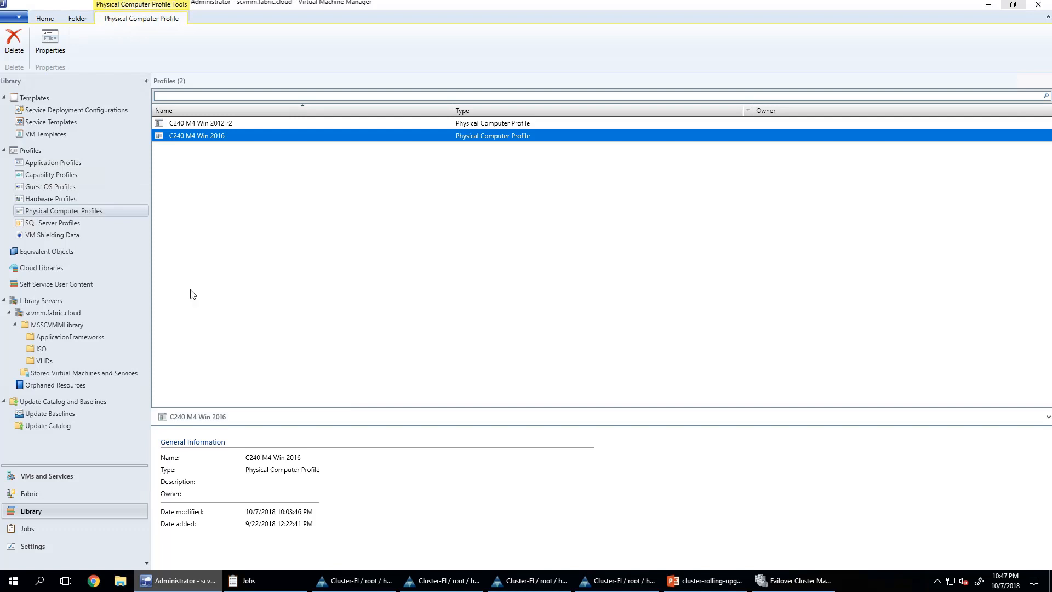
Step: Begin upgrading the test cluster in the fabric, with all four nodes selected and C240 M4 Win 2016 as the physical computer profile
click(44, 494)
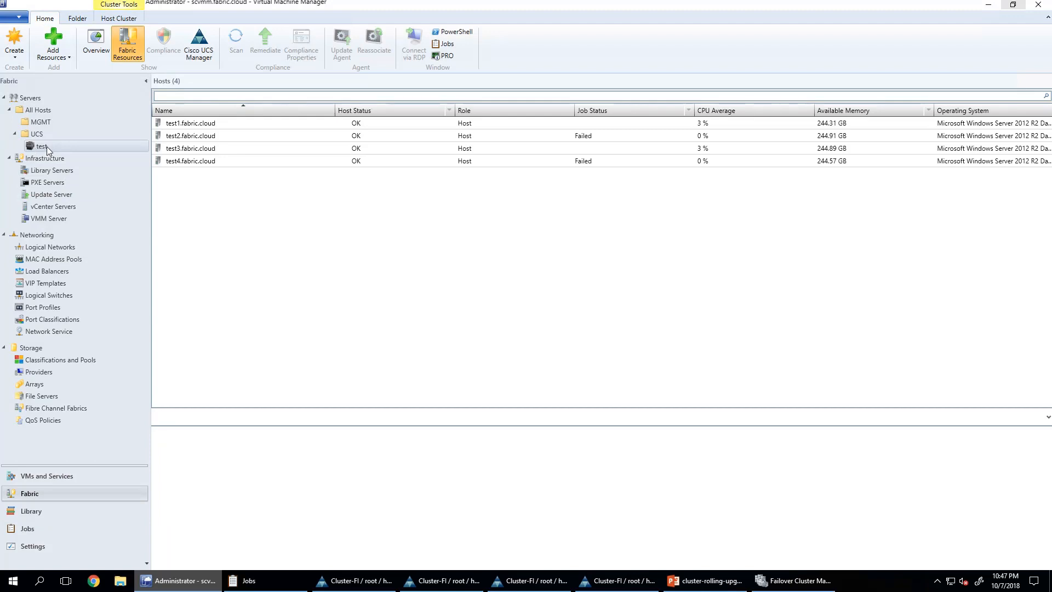
click(119, 19)
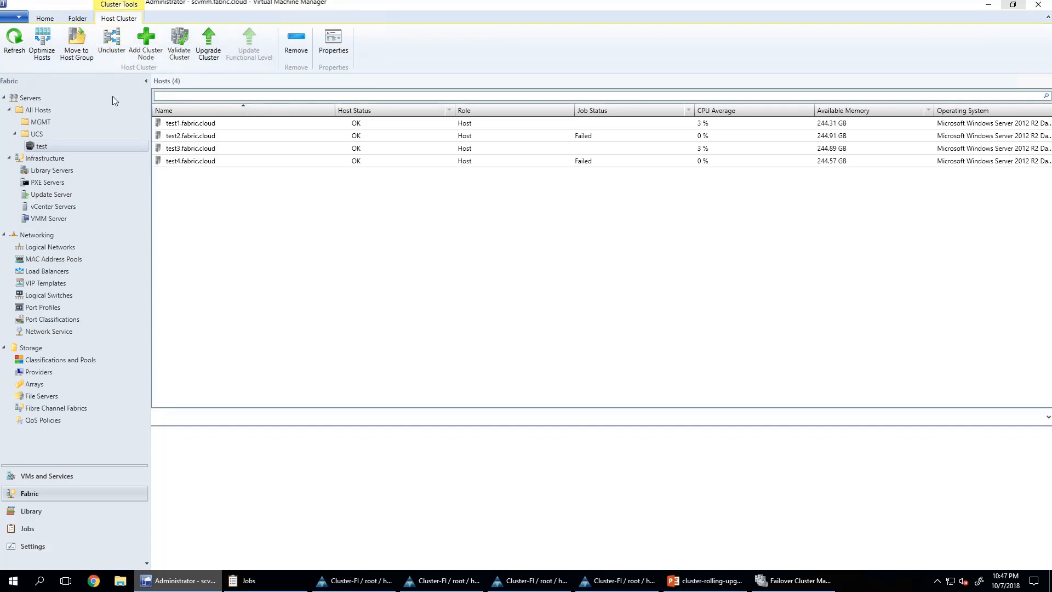
click(217, 41)
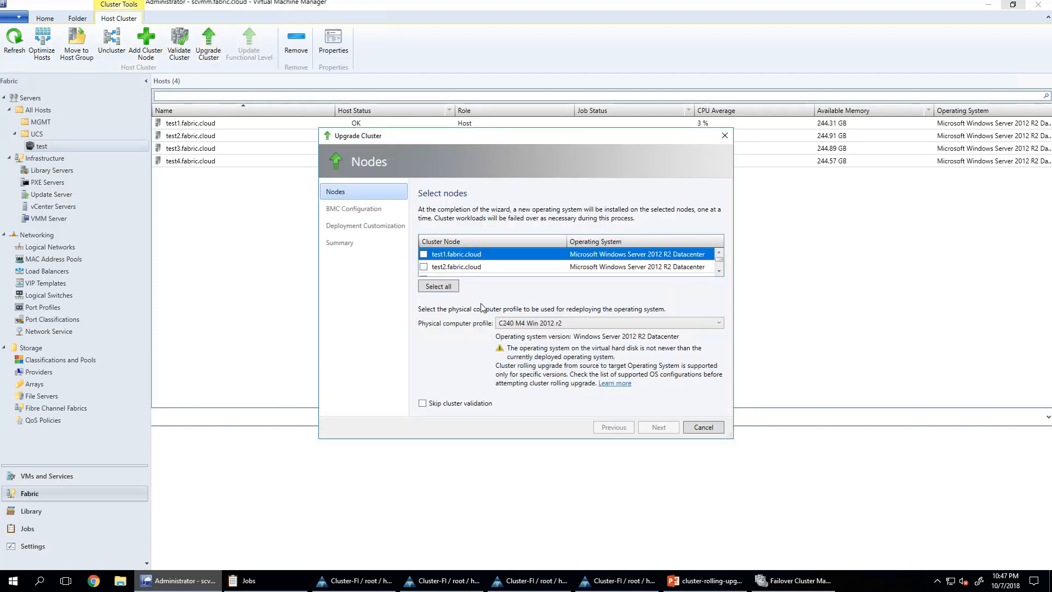
drag(732, 437, 850, 522)
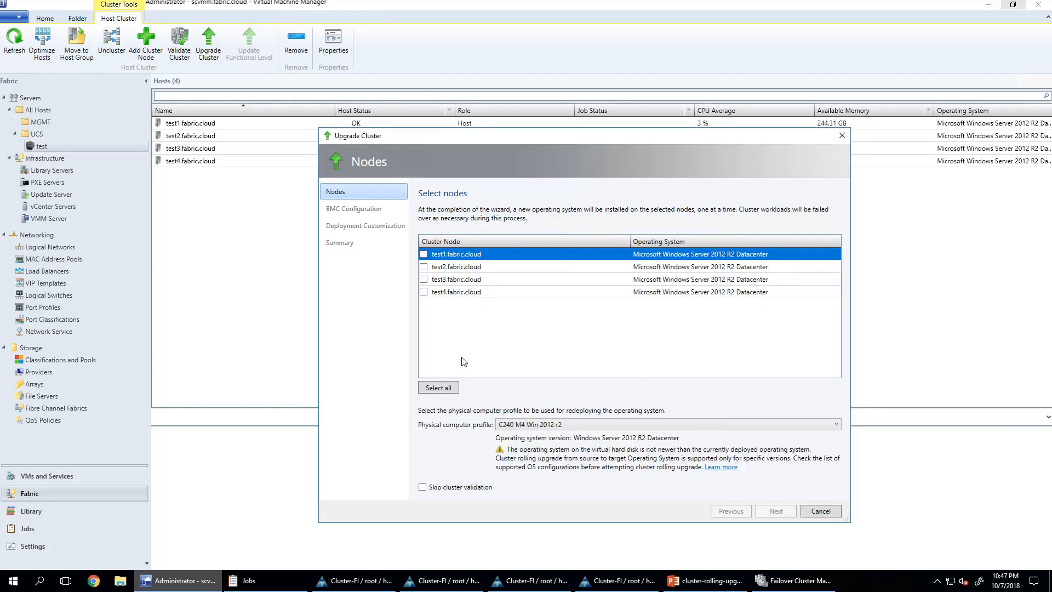
click(446, 388)
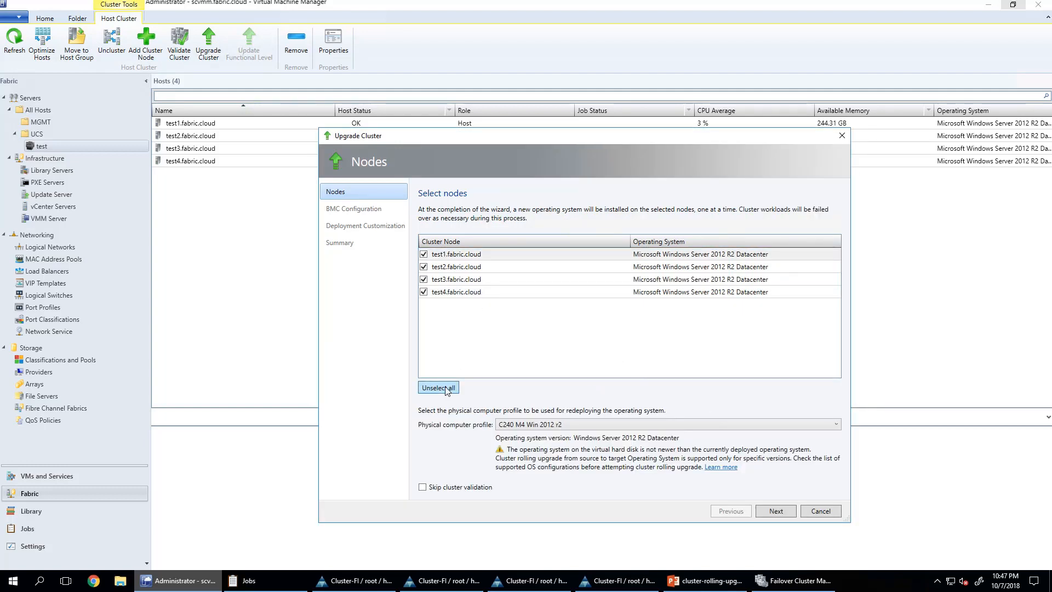
click(568, 425)
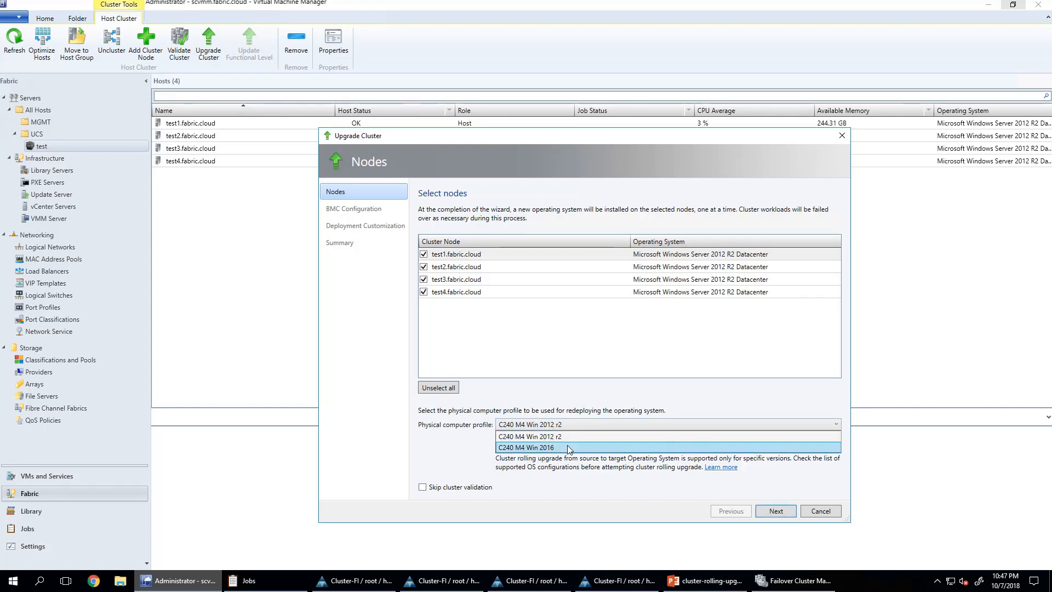
click(567, 445)
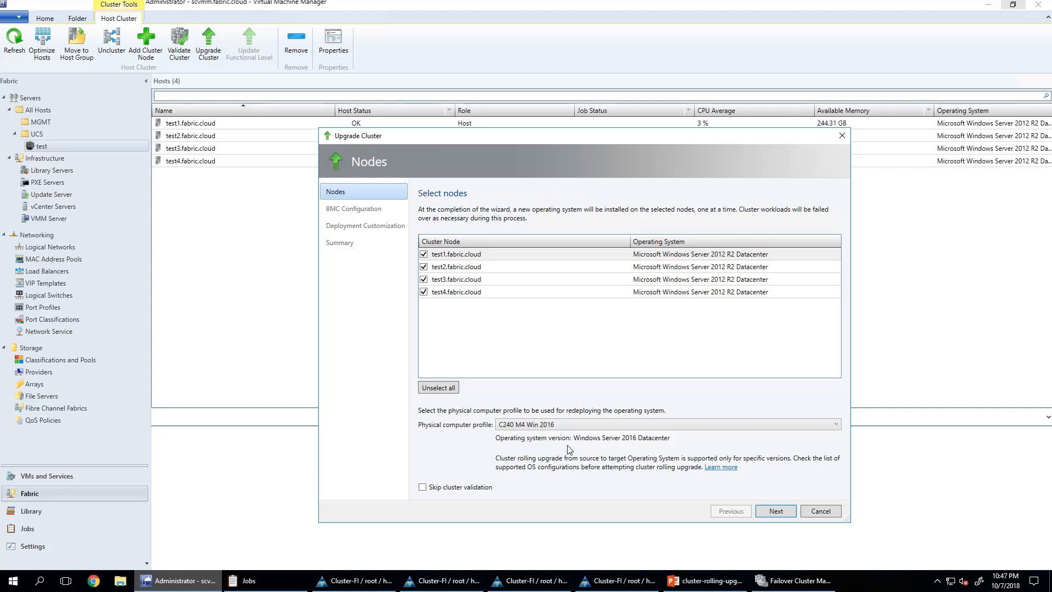
click(772, 512)
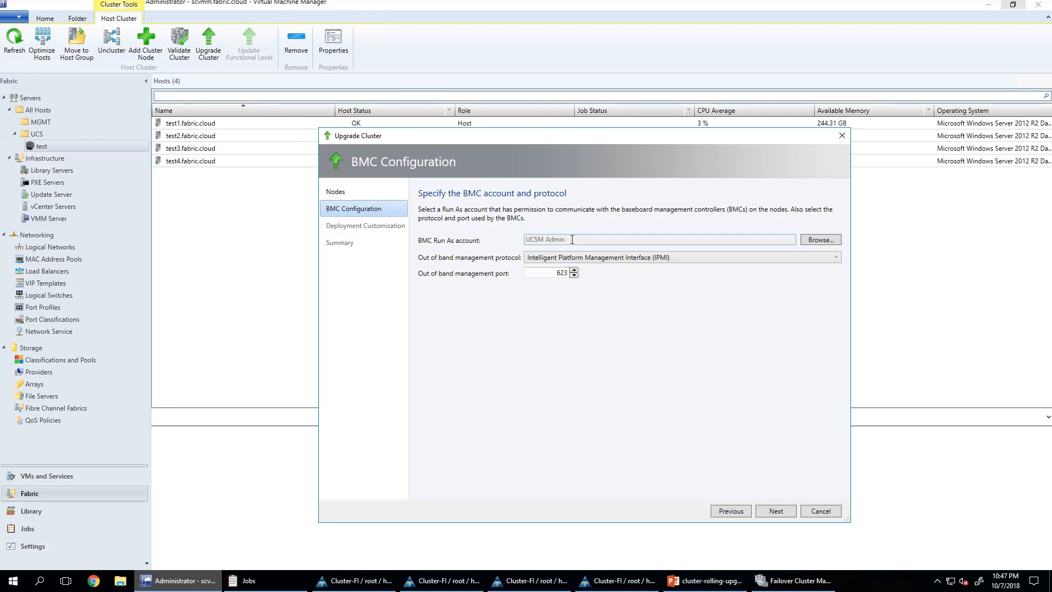
Step: Accept the BMC configuration and the deployment customization after reviewing test1's network adapters and disks
click(775, 510)
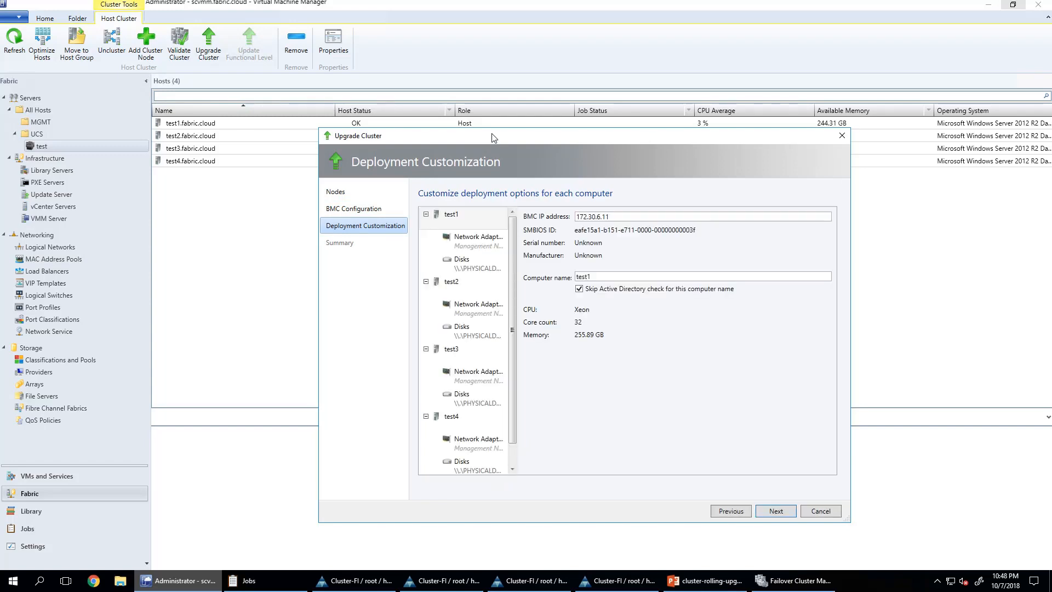
drag(491, 140, 431, 61)
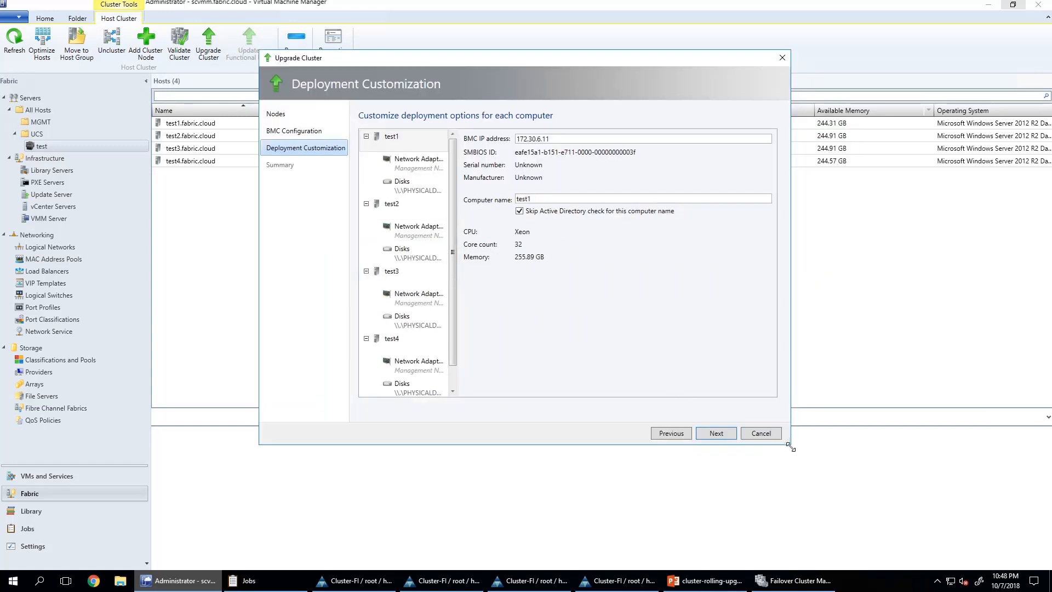
drag(789, 443, 961, 508)
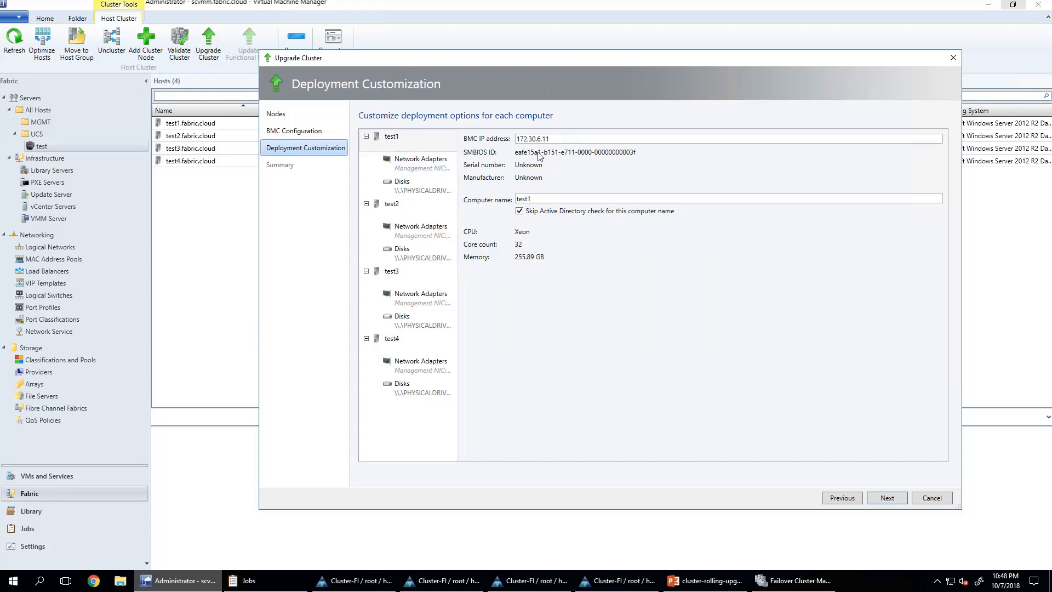
click(424, 173)
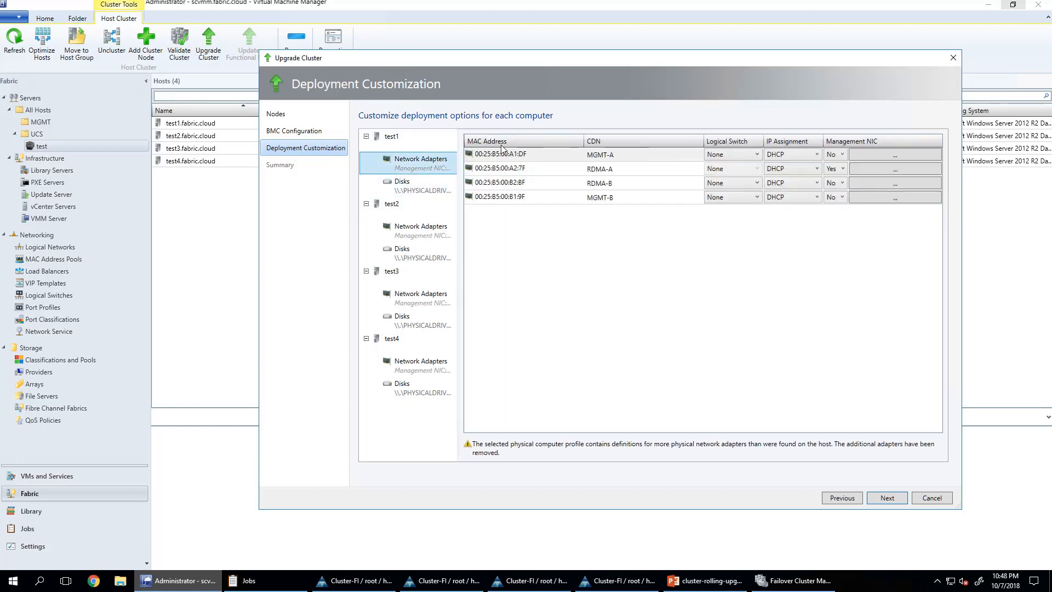
click(433, 188)
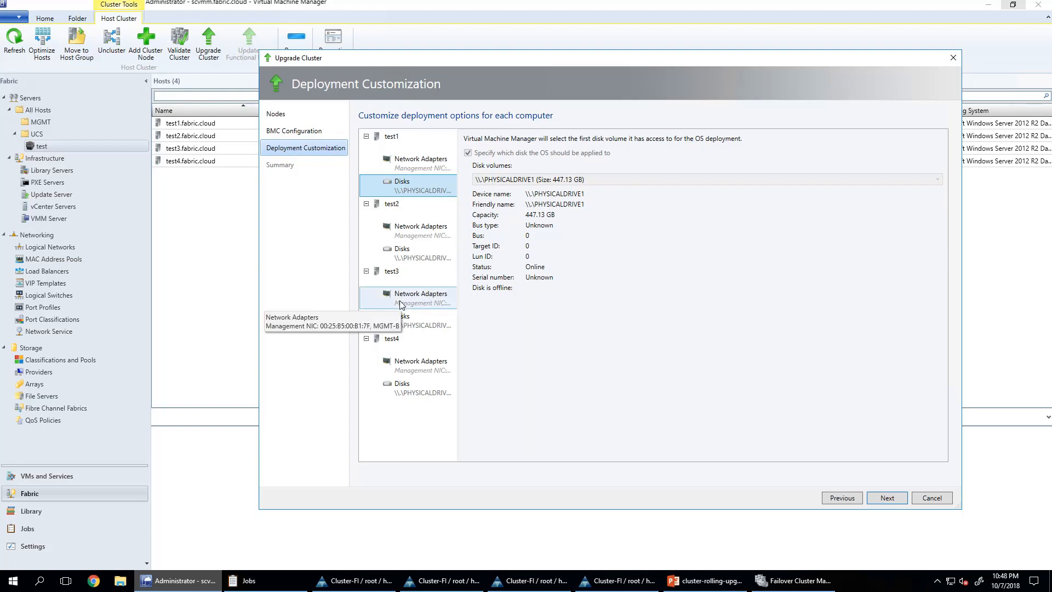
click(884, 498)
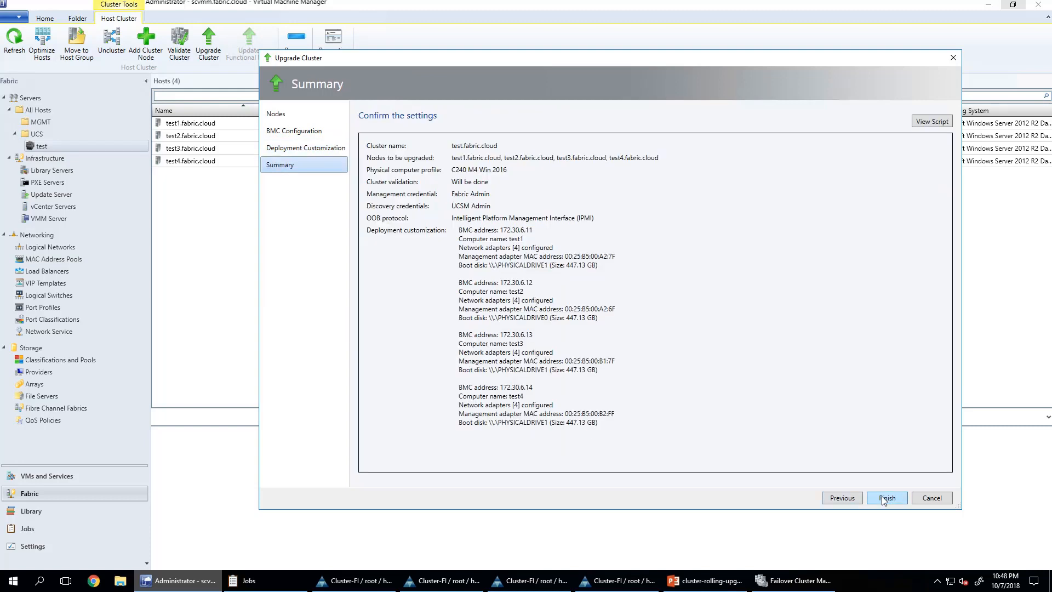
Step: Look over the generated upgrade script and launch the cluster upgrade, following its progress in the job details
click(932, 121)
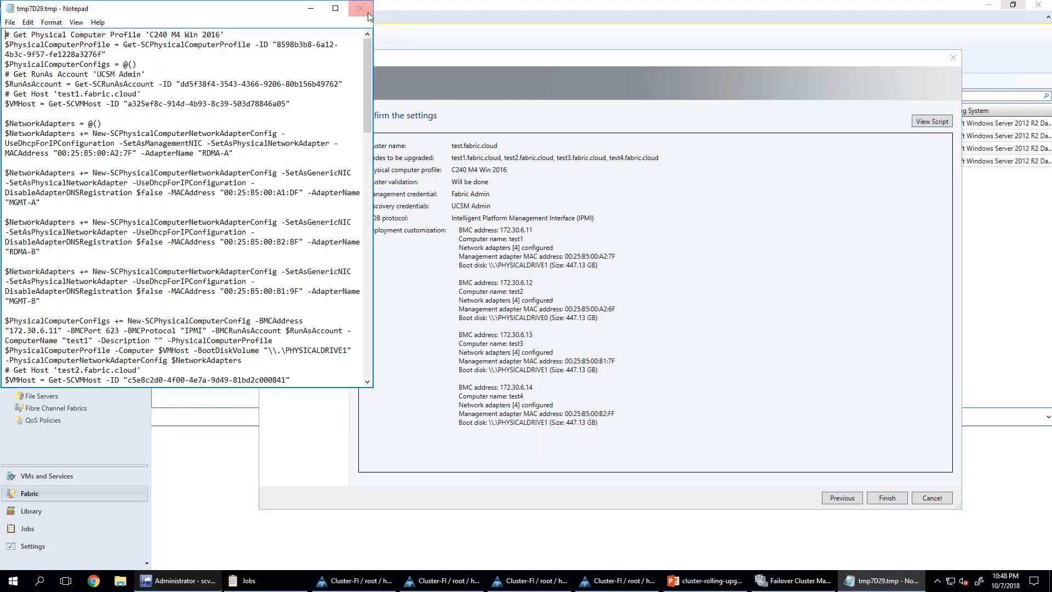
click(368, 13)
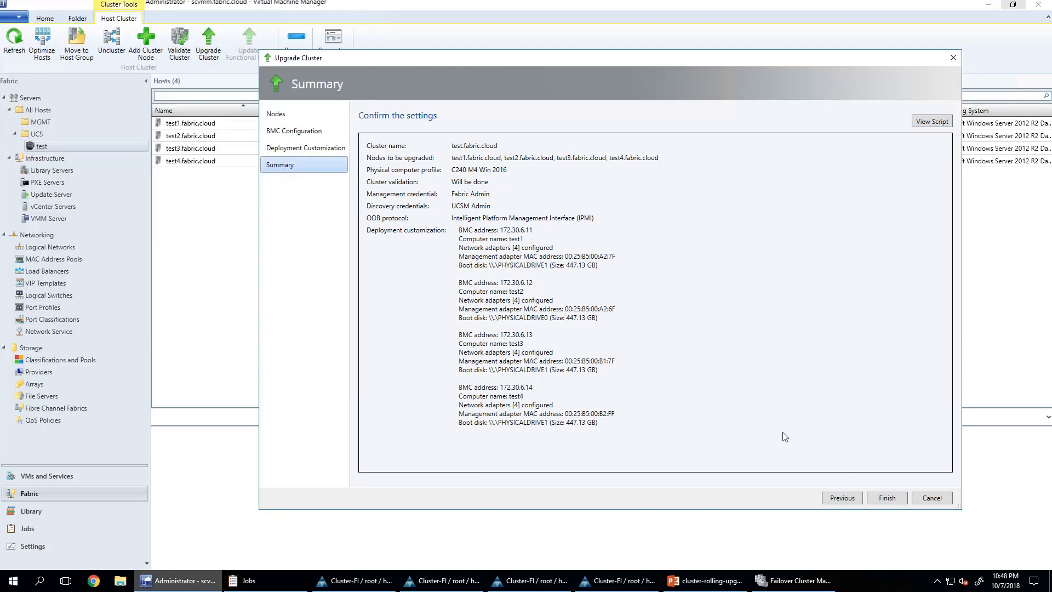
click(902, 500)
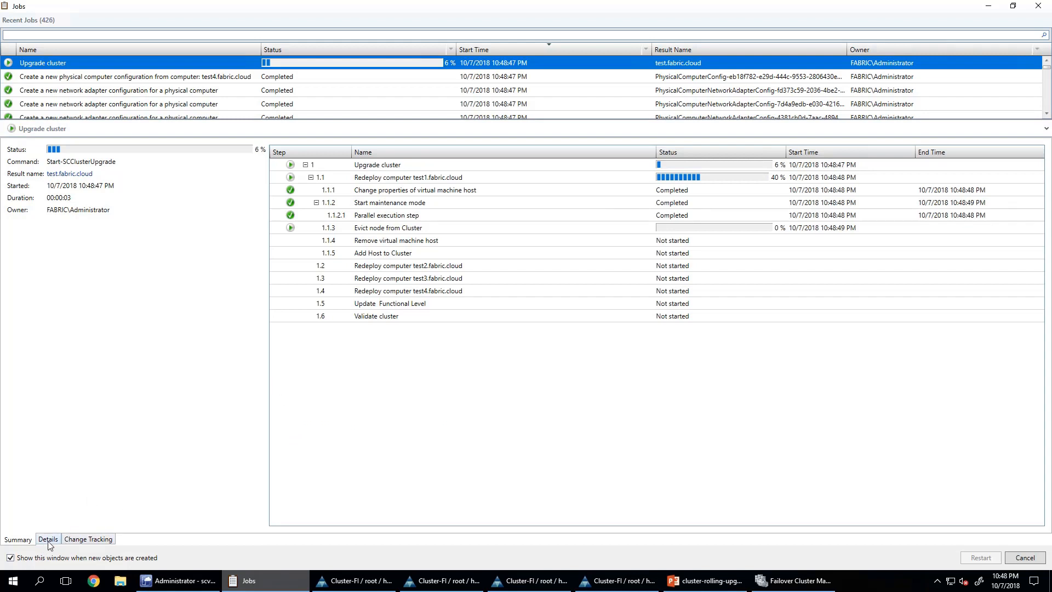
click(48, 540)
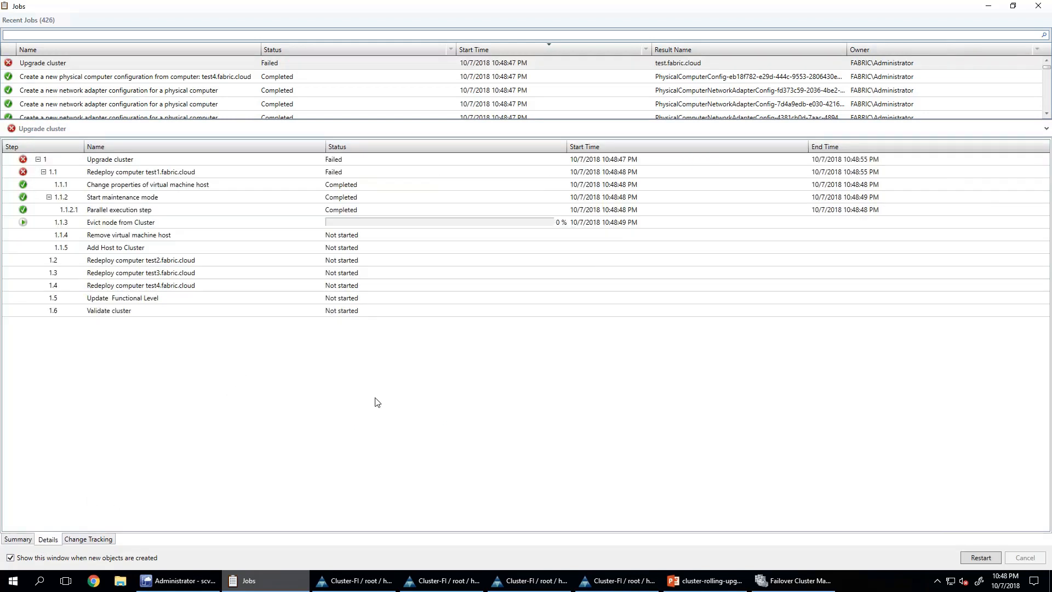
Step: Check the KVM consoles of hyperv1 through hyperv4, and return to the upgrade job's details
click(381, 574)
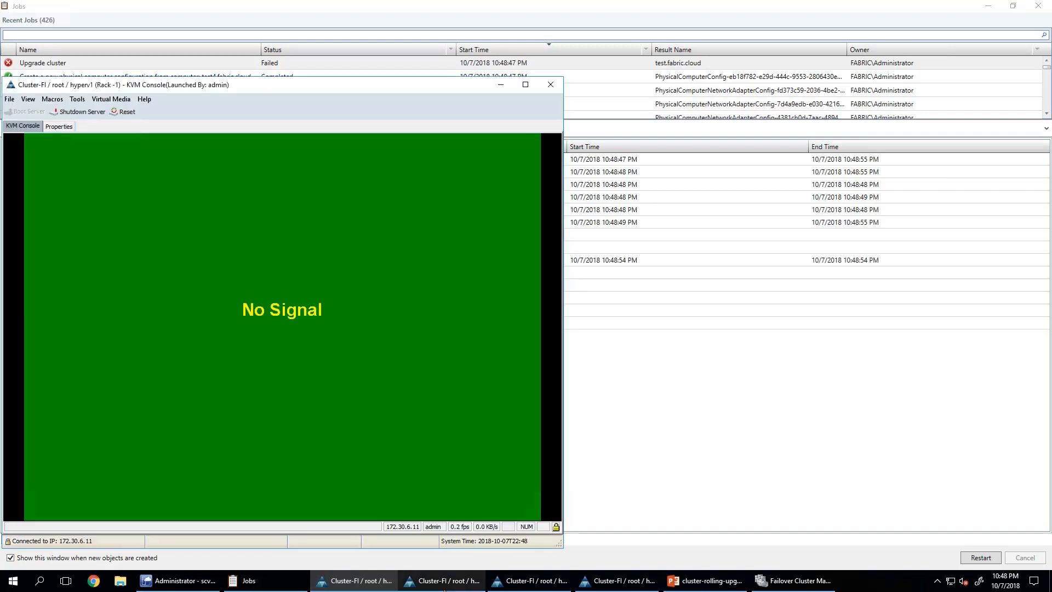
click(442, 581)
click(531, 580)
click(618, 581)
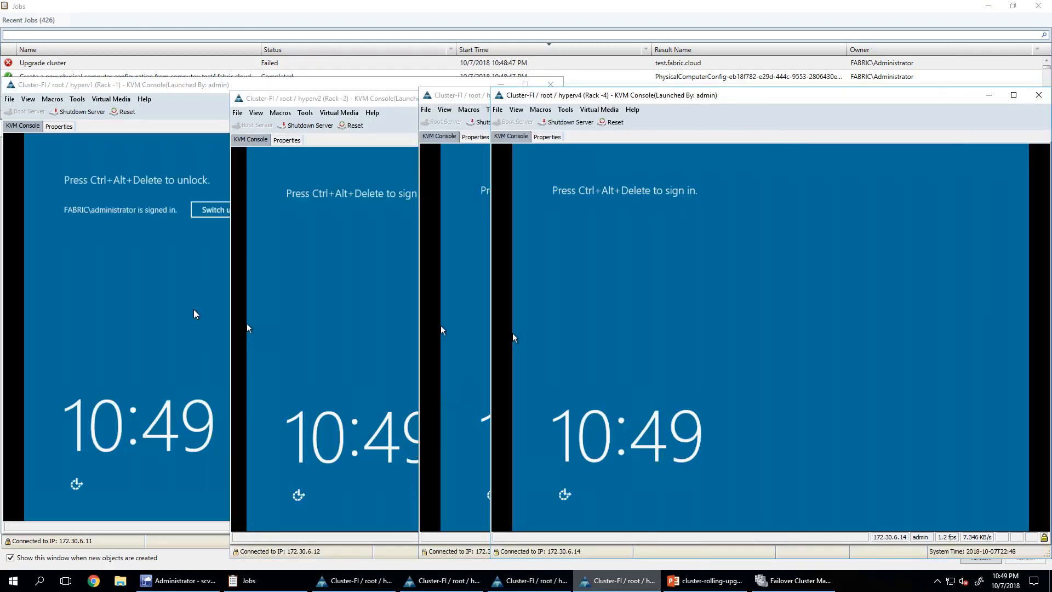
click(266, 587)
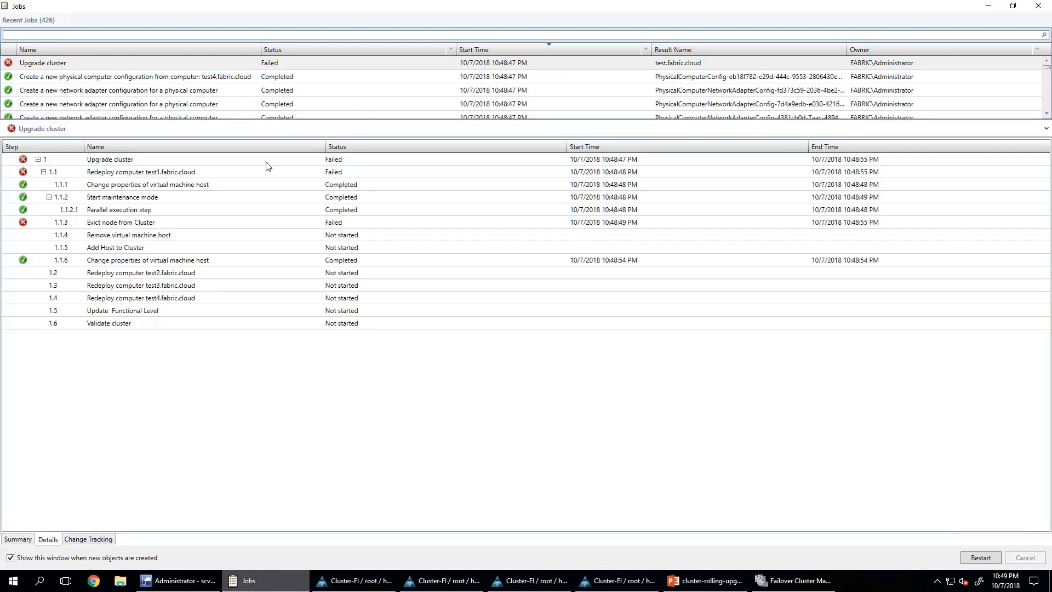
Step: Restart the failed Upgrade cluster job using the existing Fabric Admin Run As account
click(87, 64)
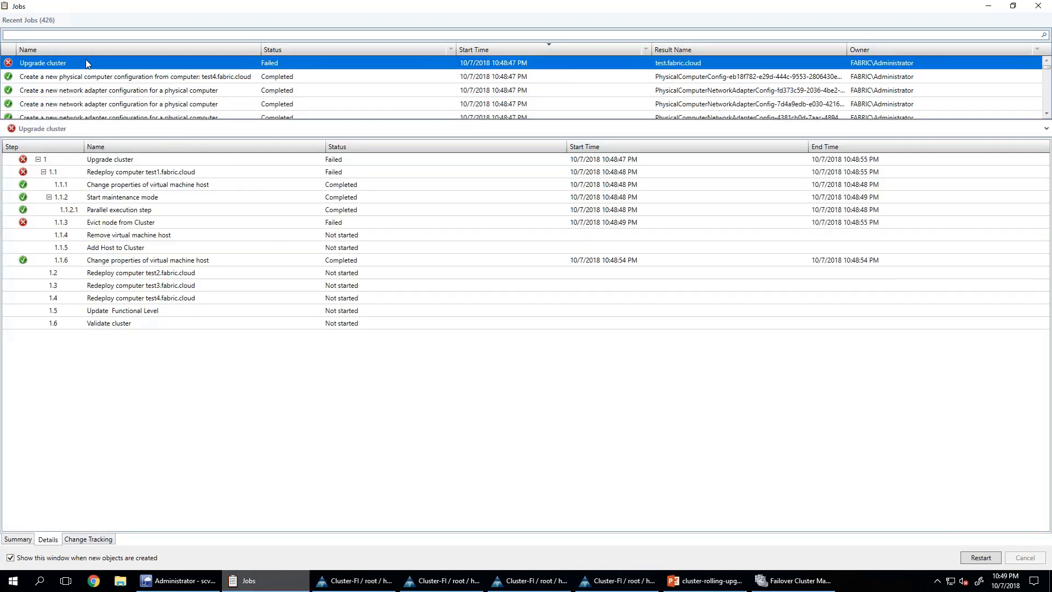
click(726, 588)
click(982, 557)
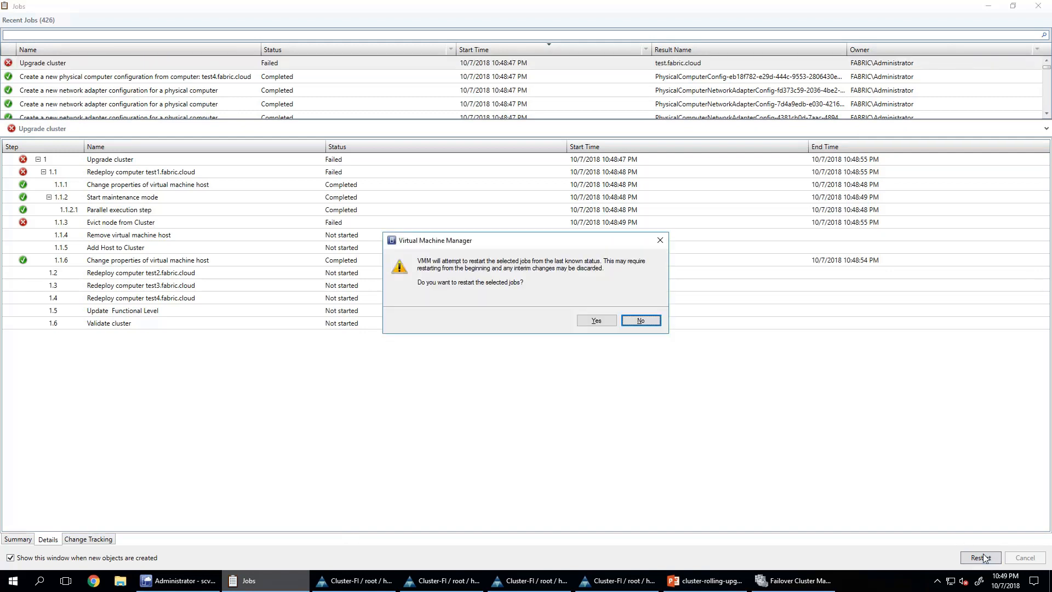
click(593, 321)
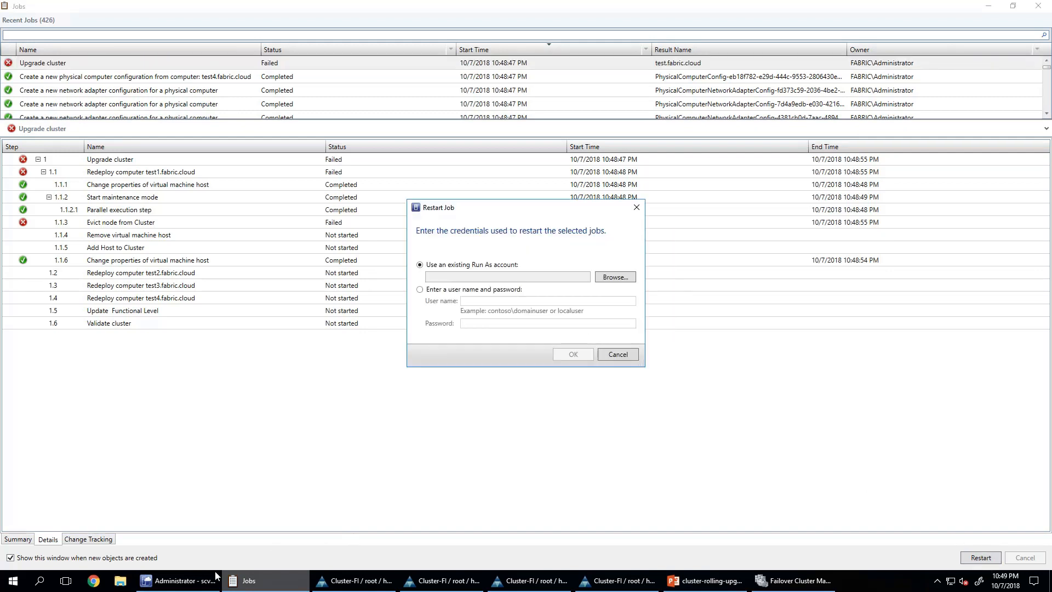
click(620, 277)
double_click(430, 249)
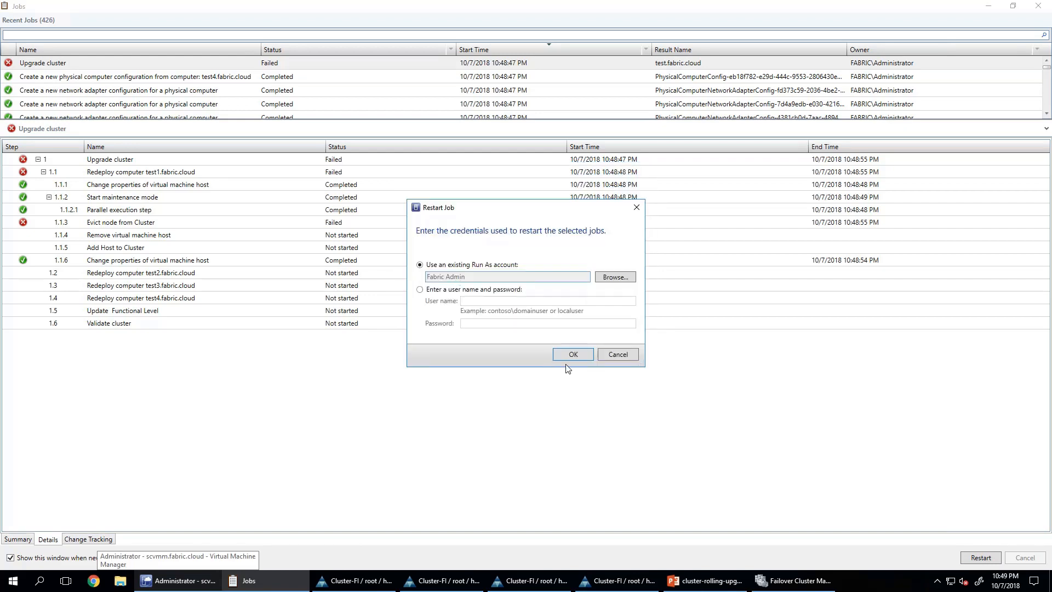
click(569, 358)
Step: Follow the restarted upgrade through the cluster's host status, the new job's details and the hyperv1 KVM console
click(178, 584)
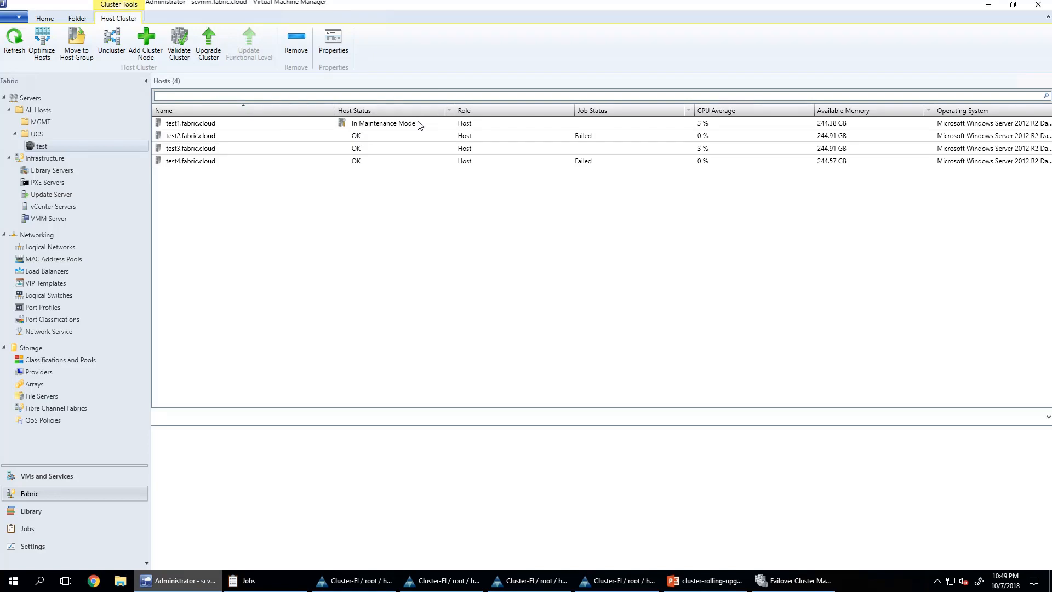
click(263, 580)
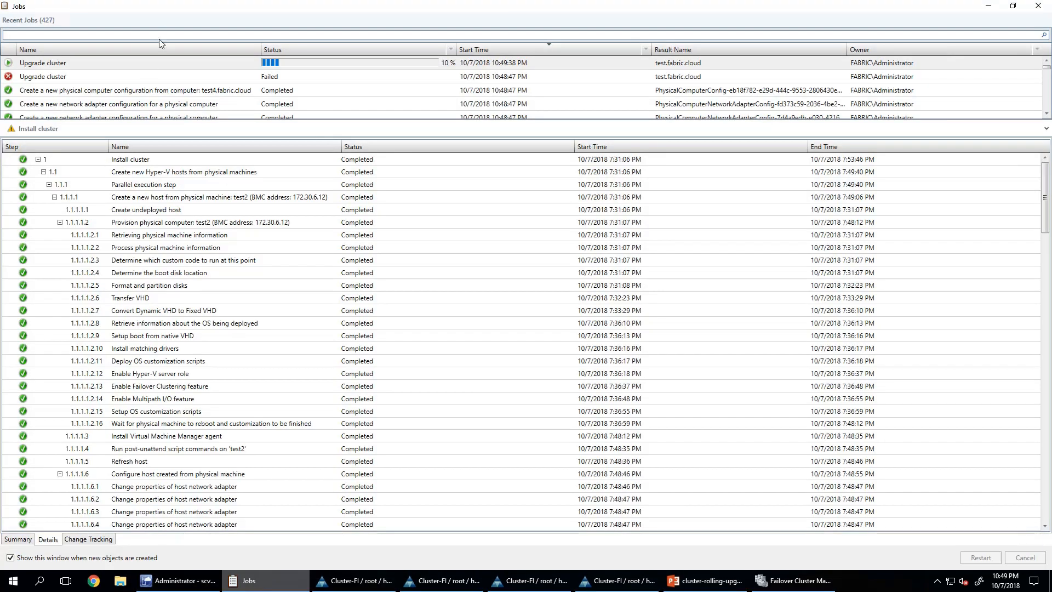
click(151, 64)
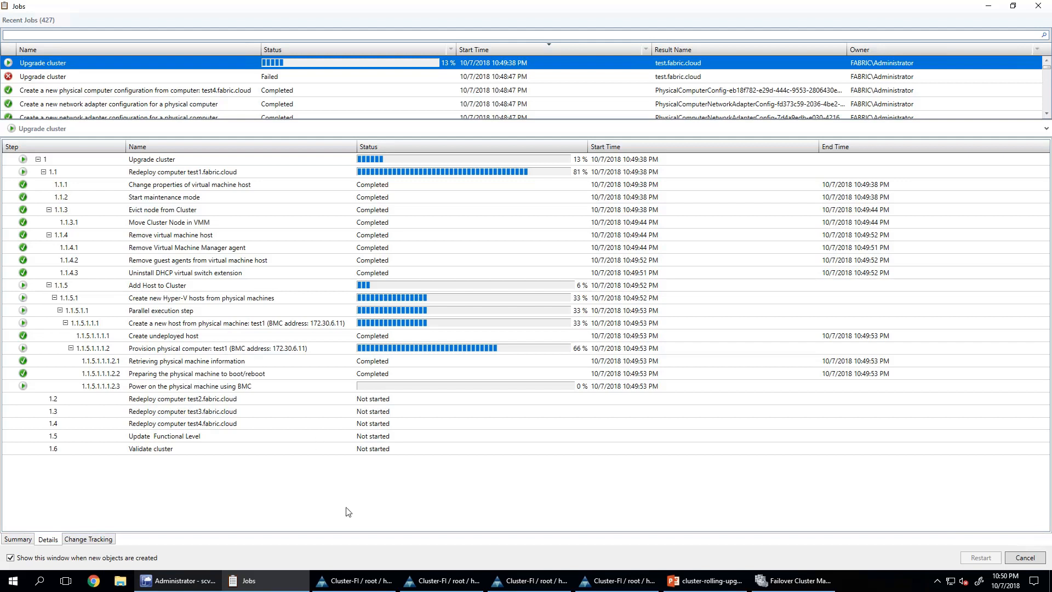
click(350, 583)
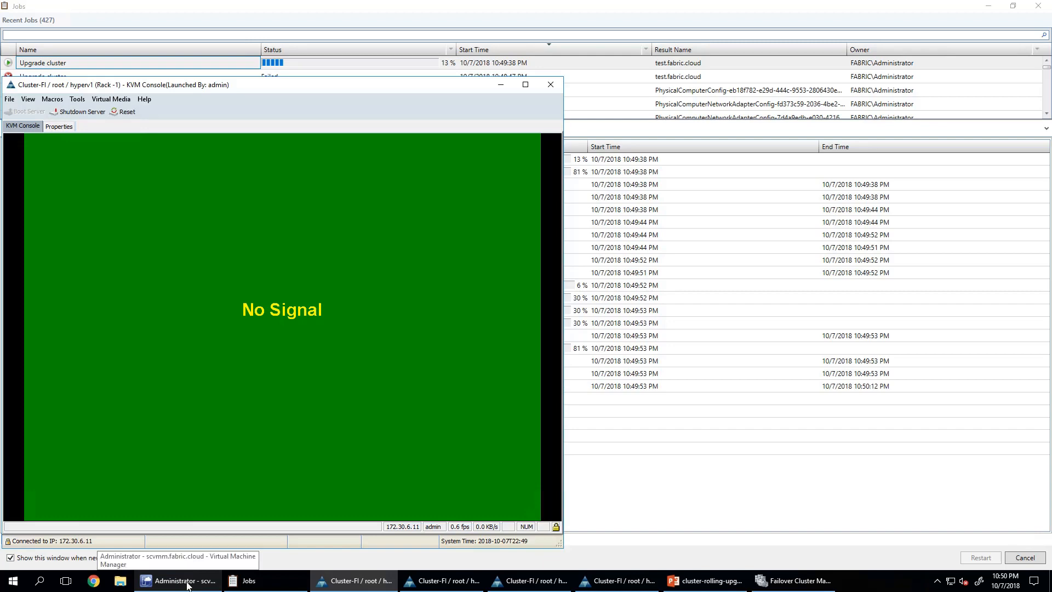
click(246, 580)
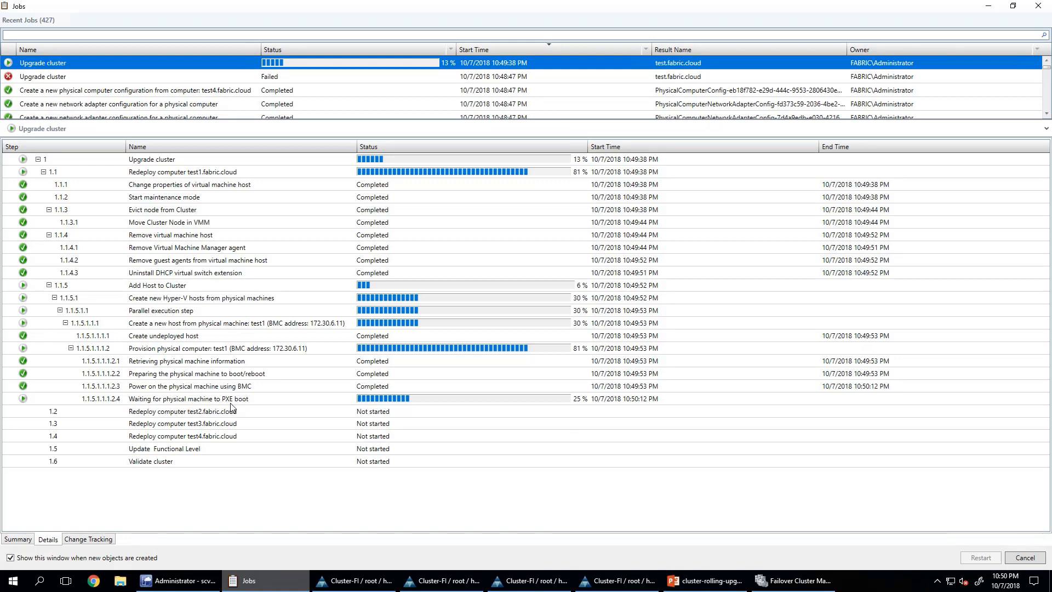
Step: Unlock the hyperv1 KVM console and sign in as fabric\administrator with the account password
click(340, 581)
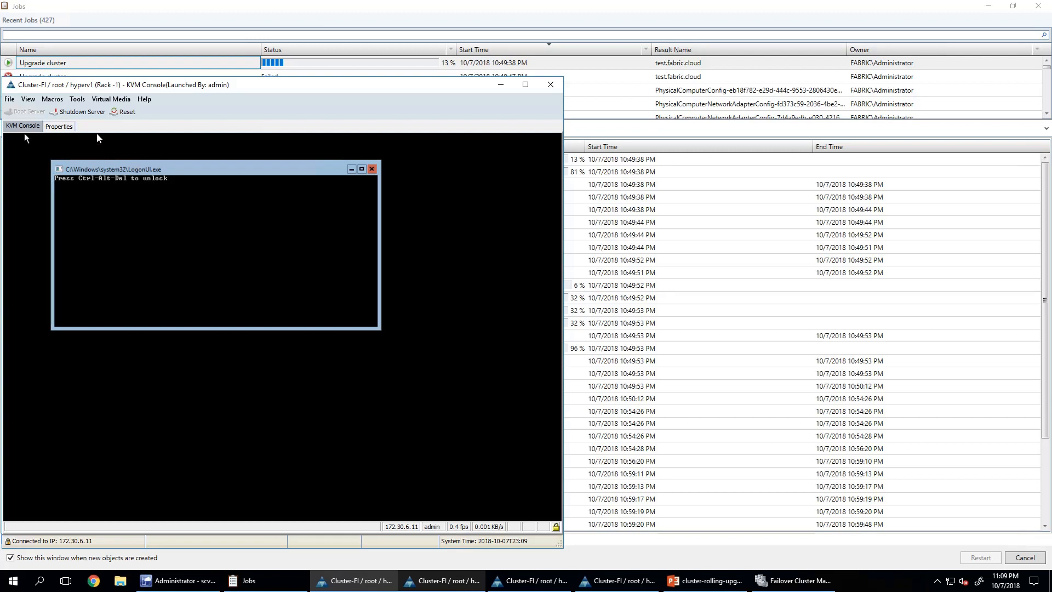
click(59, 101)
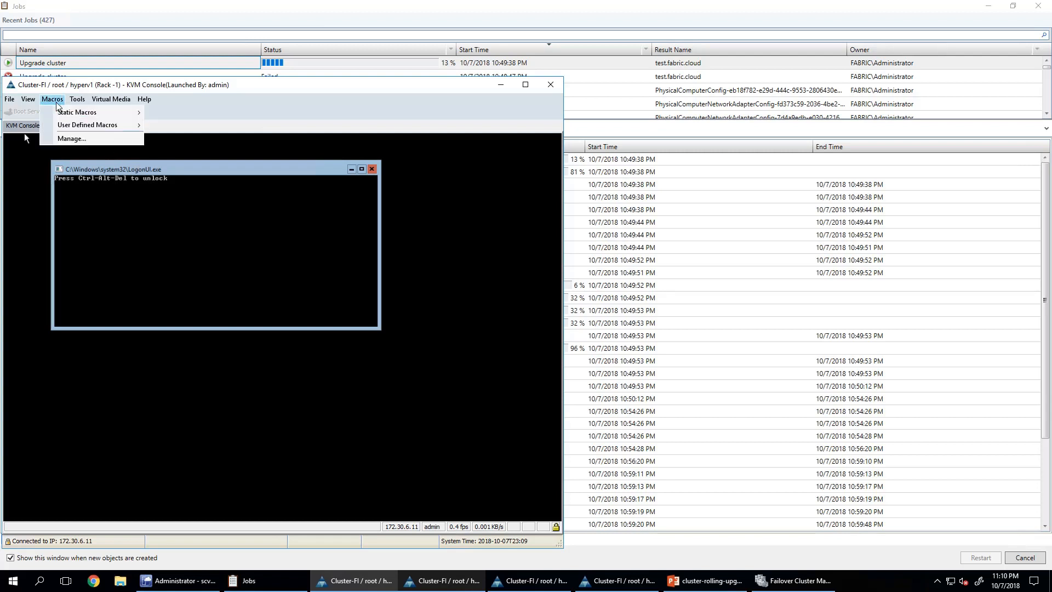
mouse_move(57, 109)
click(187, 114)
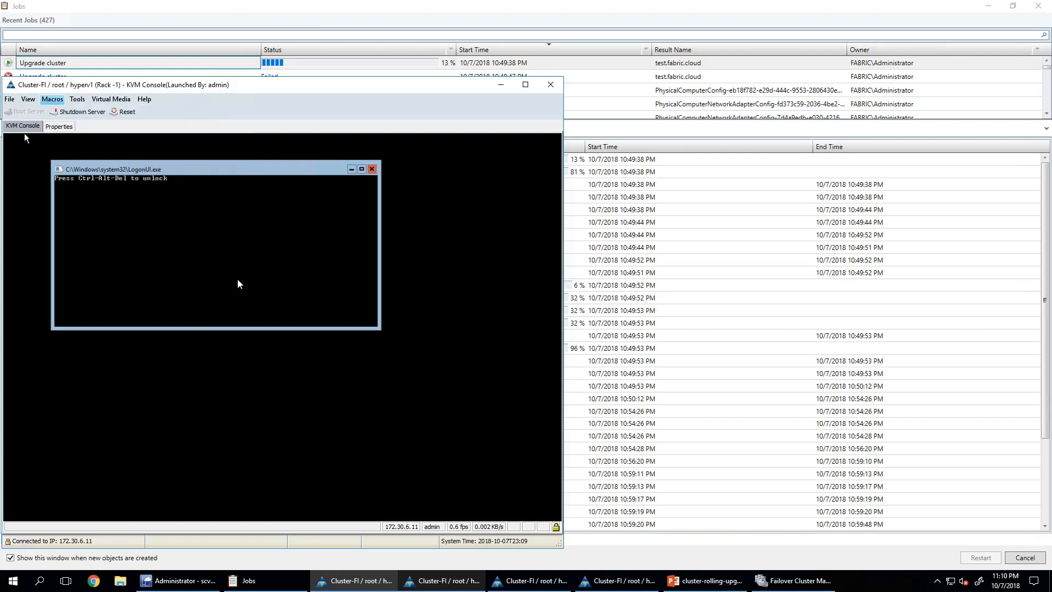
text(fa)
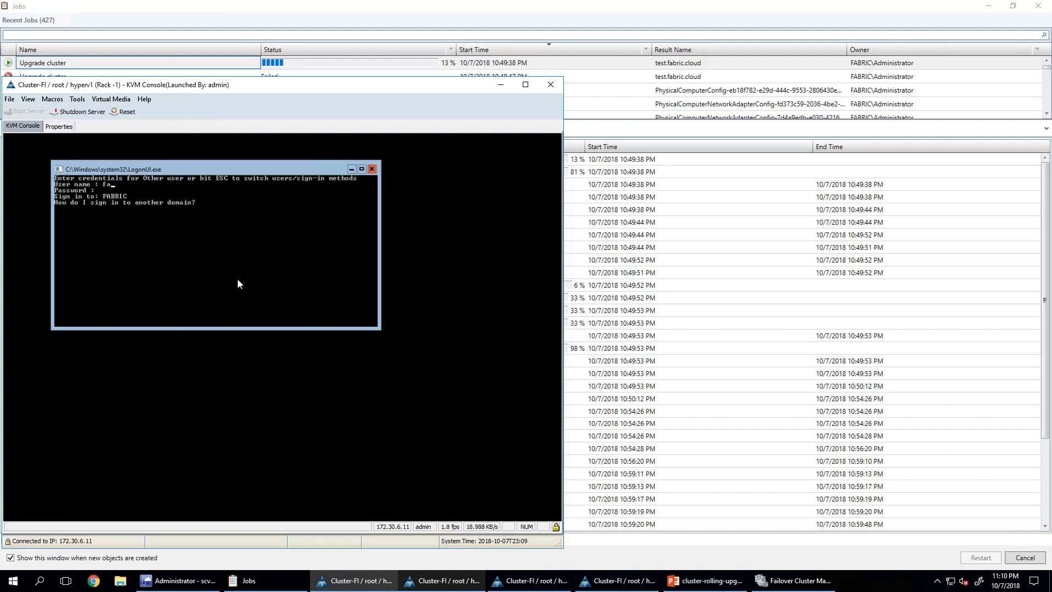
text(bric\administrator)
key(Return)
text(**************)
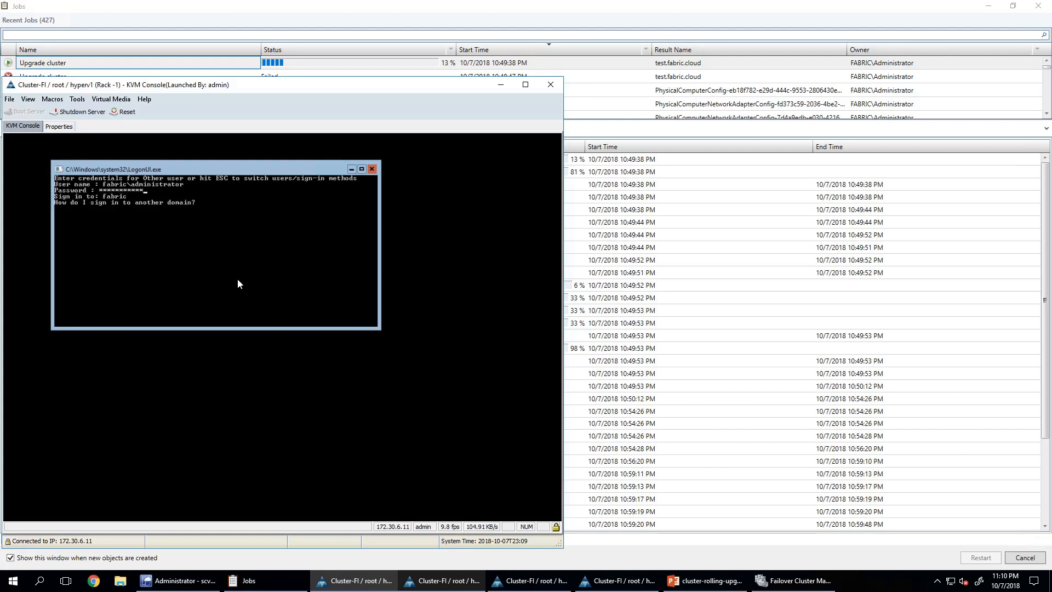
key(Return)
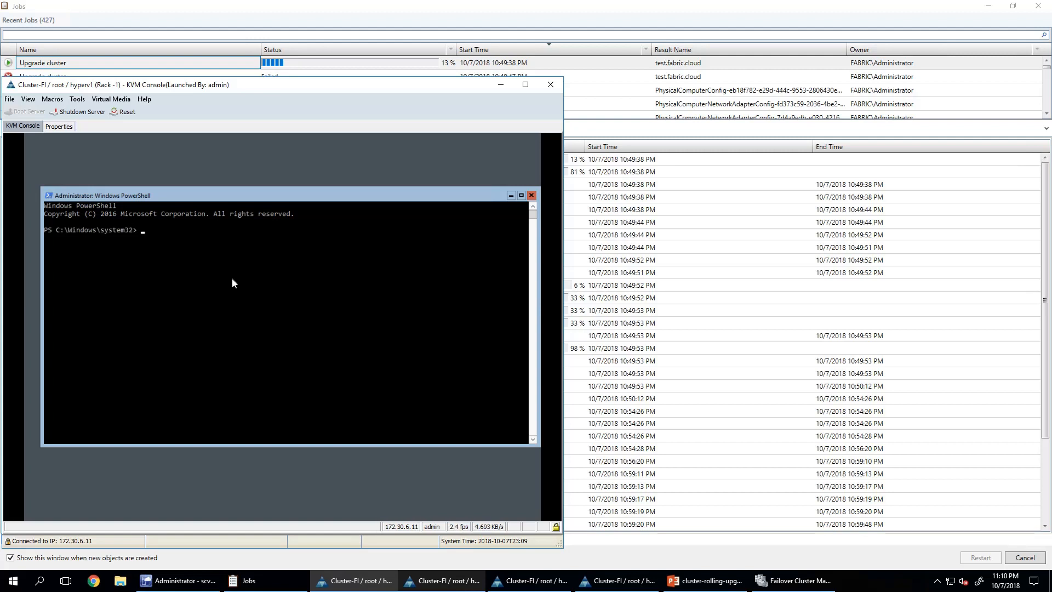
Step: Run sconfig in hyperv1's PowerShell session to view the server configuration, and exit it
text(s)
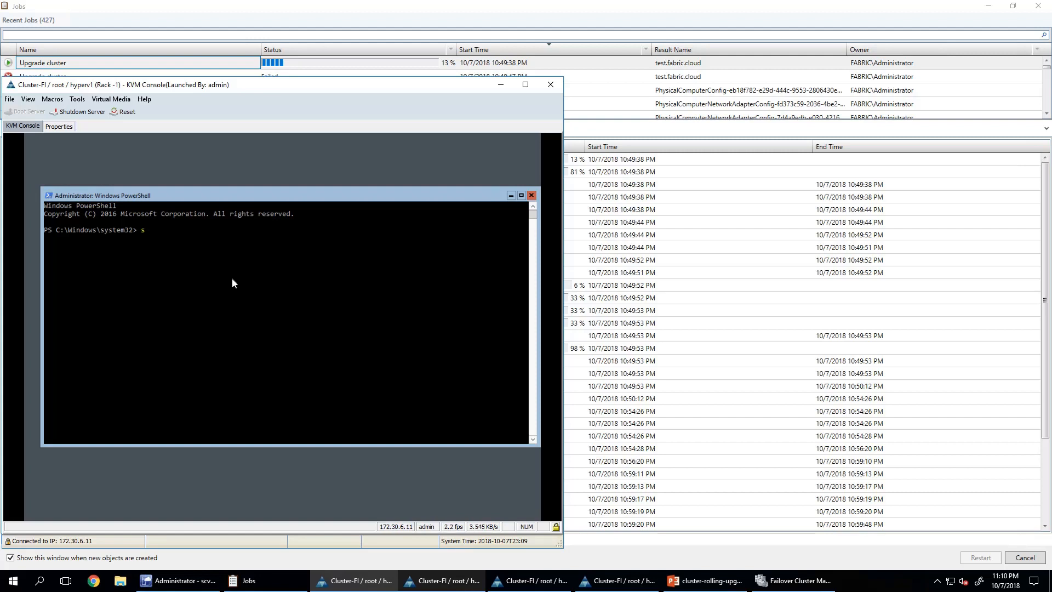
text(config)
key(Return)
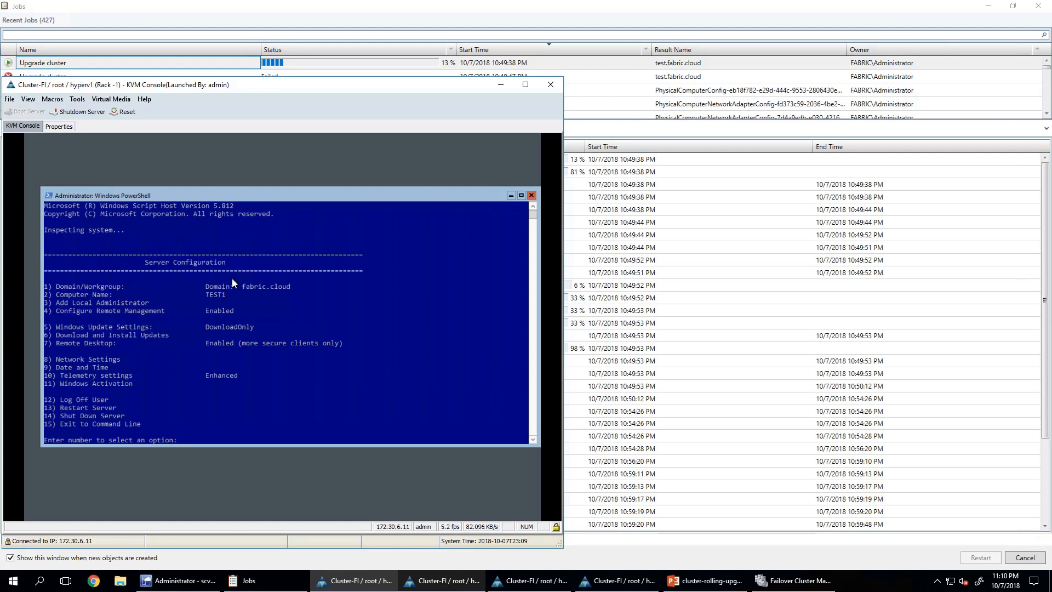
key(Return)
Step: Review the upgrade job's steps down to Validate cluster, and check the test cluster's host list
click(563, 15)
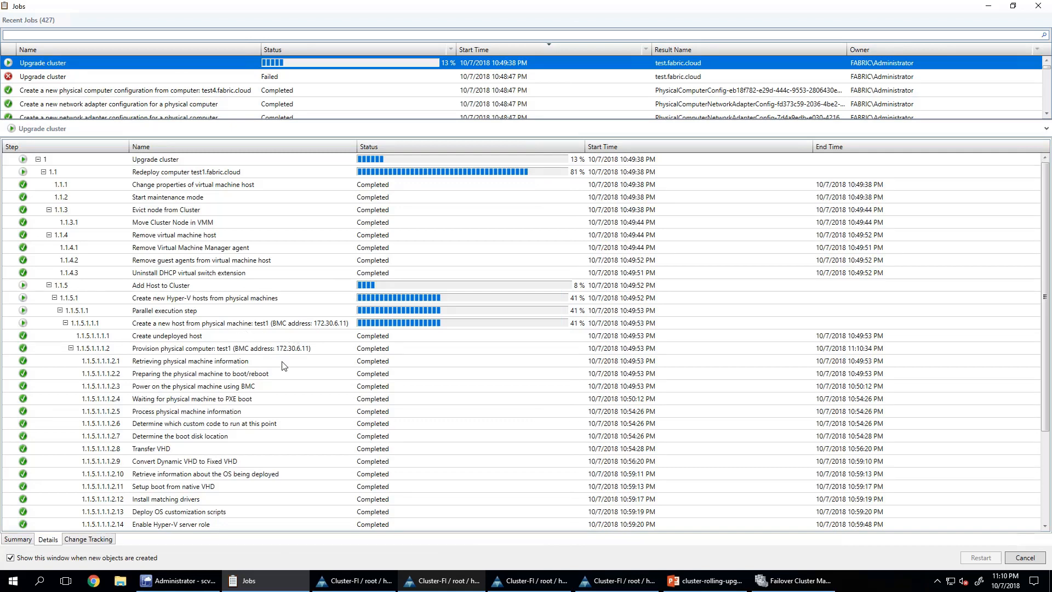
scroll(282, 363, down, 4)
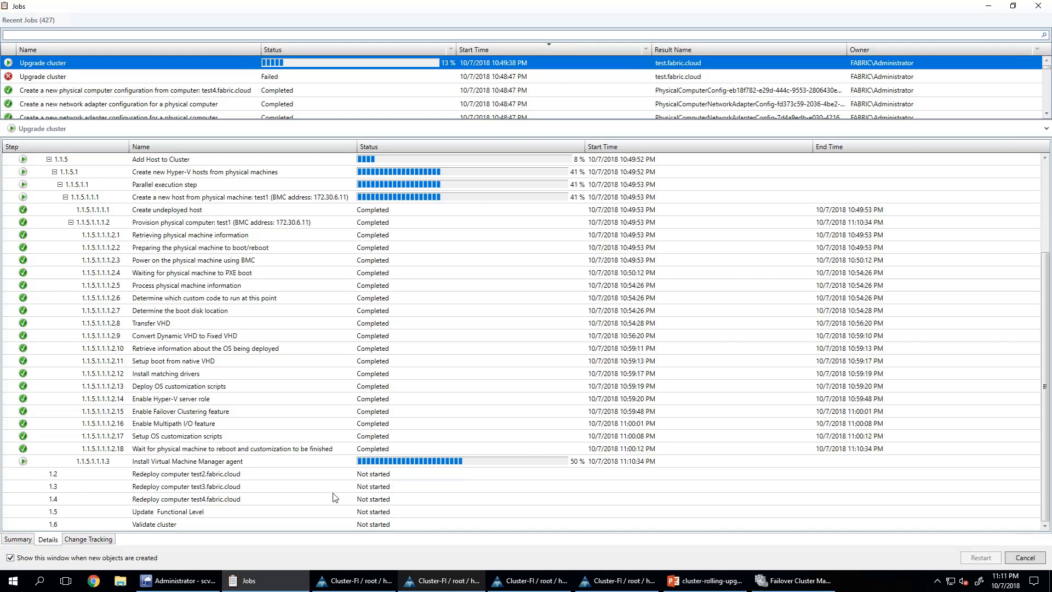
click(165, 580)
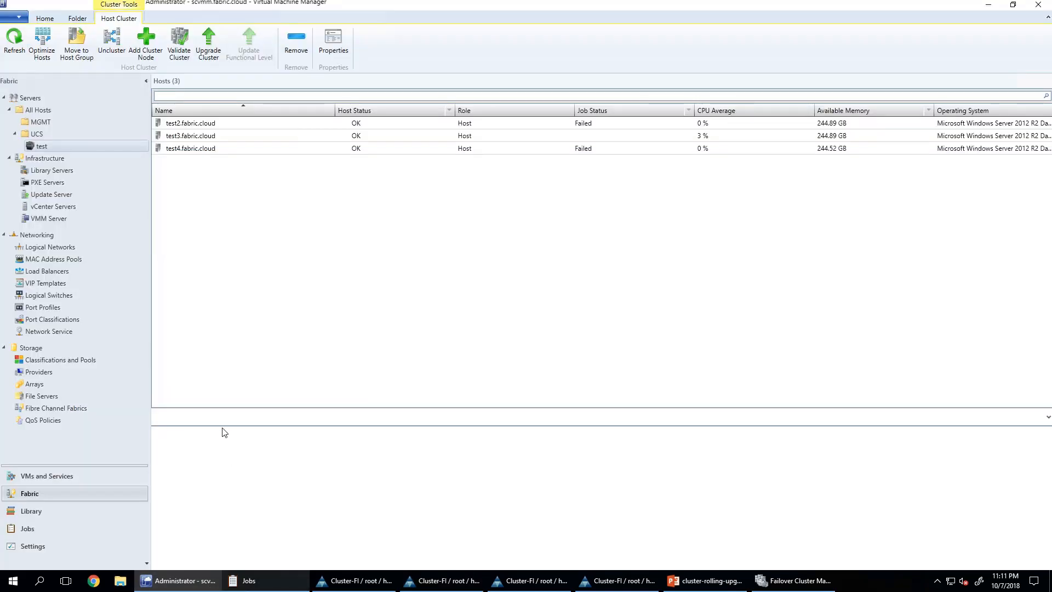
Step: Examine the management NIC in the C240 M4 Win 2016 profile's hardware configuration, and close the properties without saving
click(46, 511)
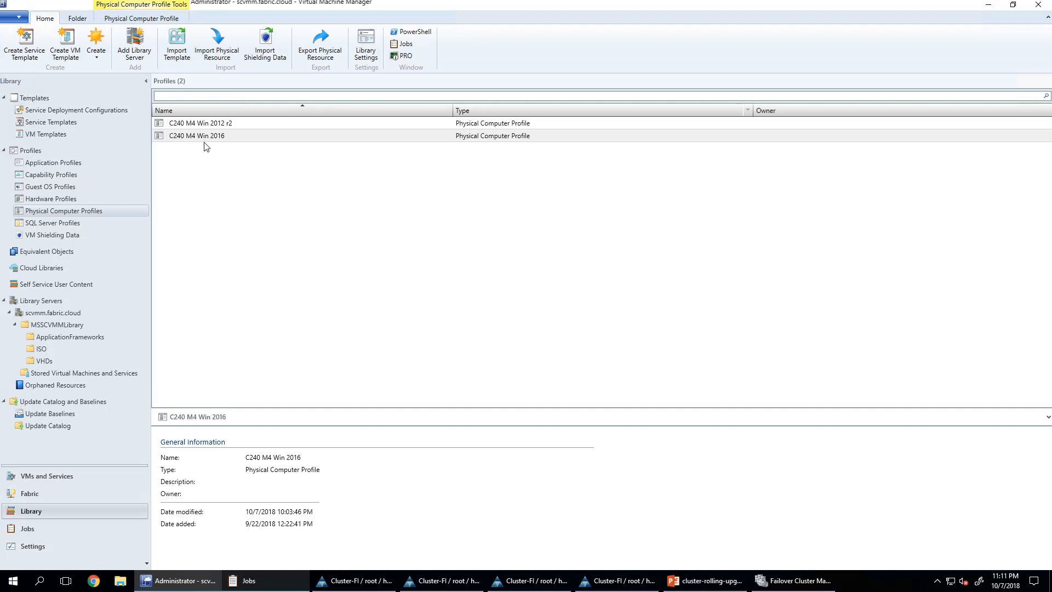
double_click(202, 140)
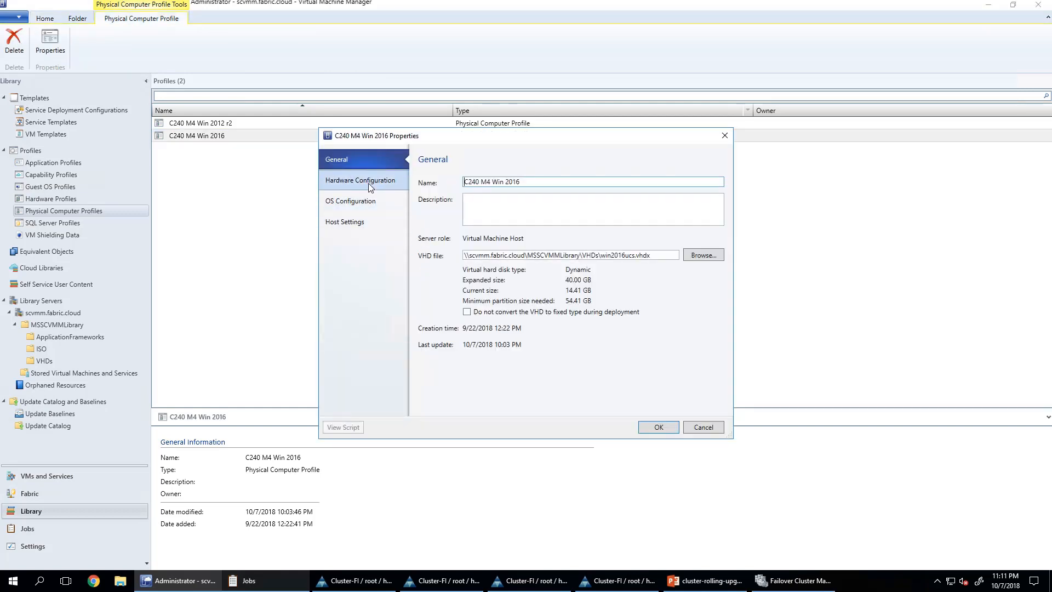
click(368, 181)
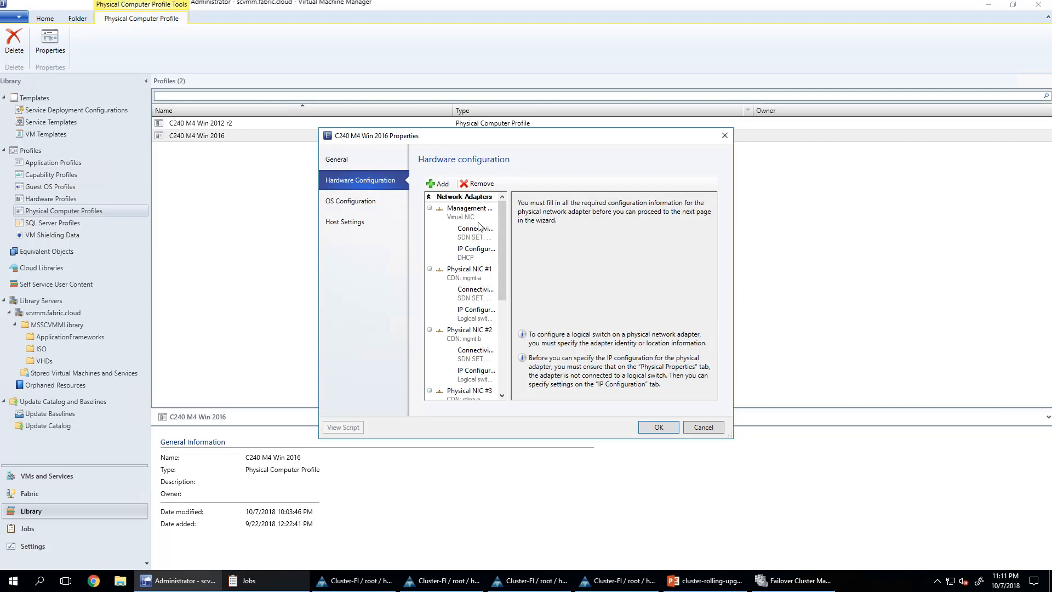
click(478, 219)
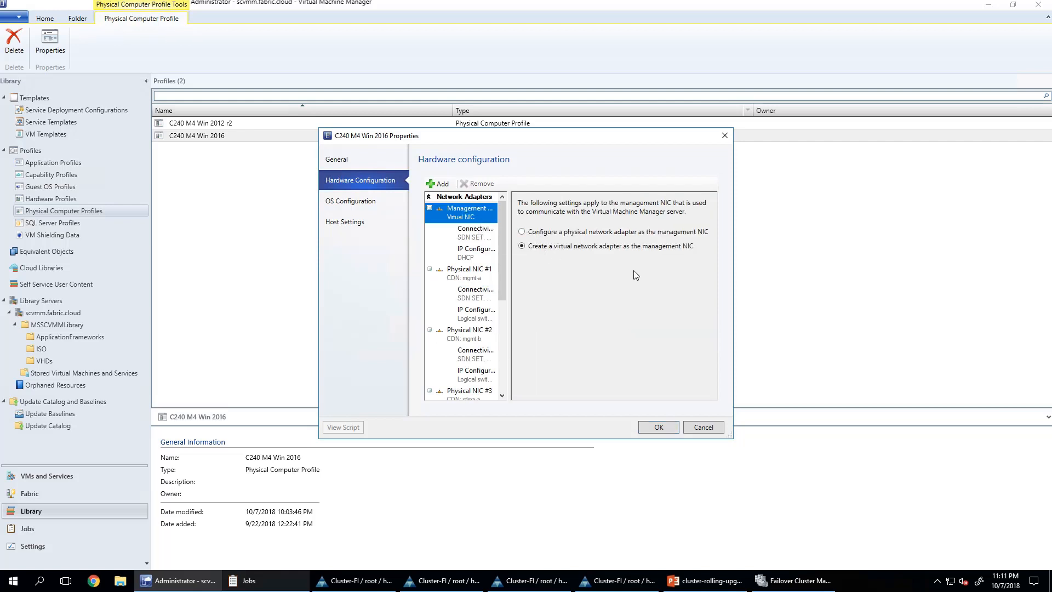
click(704, 427)
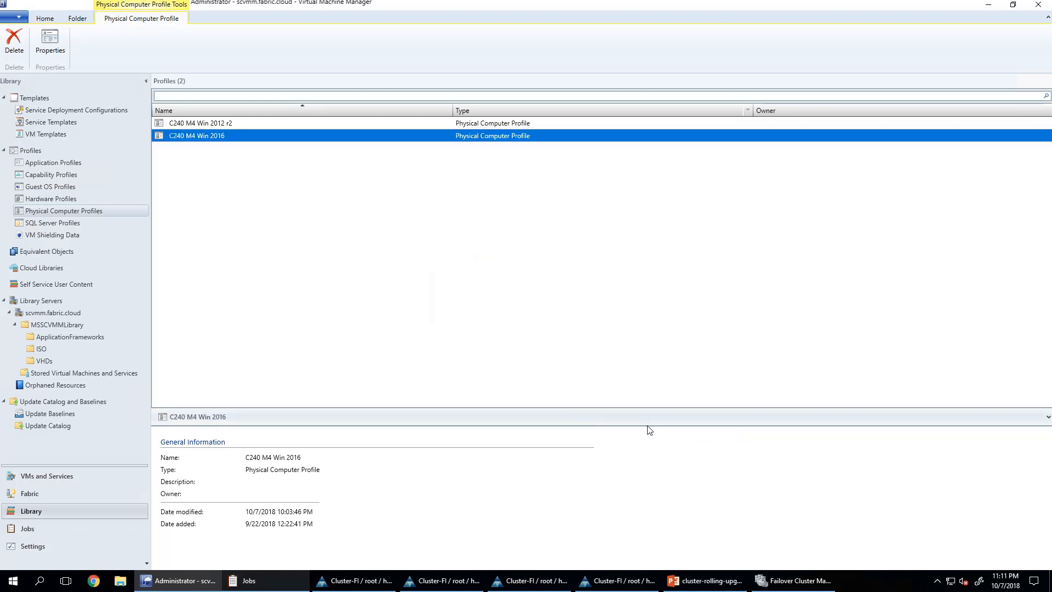
Step: Open the properties of the SDN SET logical switch in the fabric and examine its UCSFI uplink
click(36, 494)
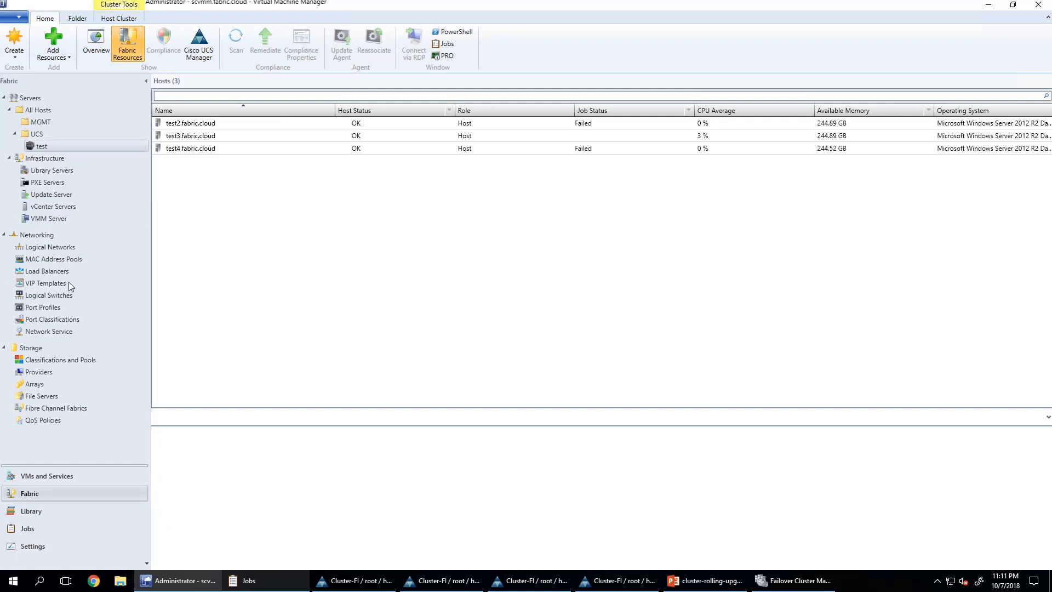
click(45, 293)
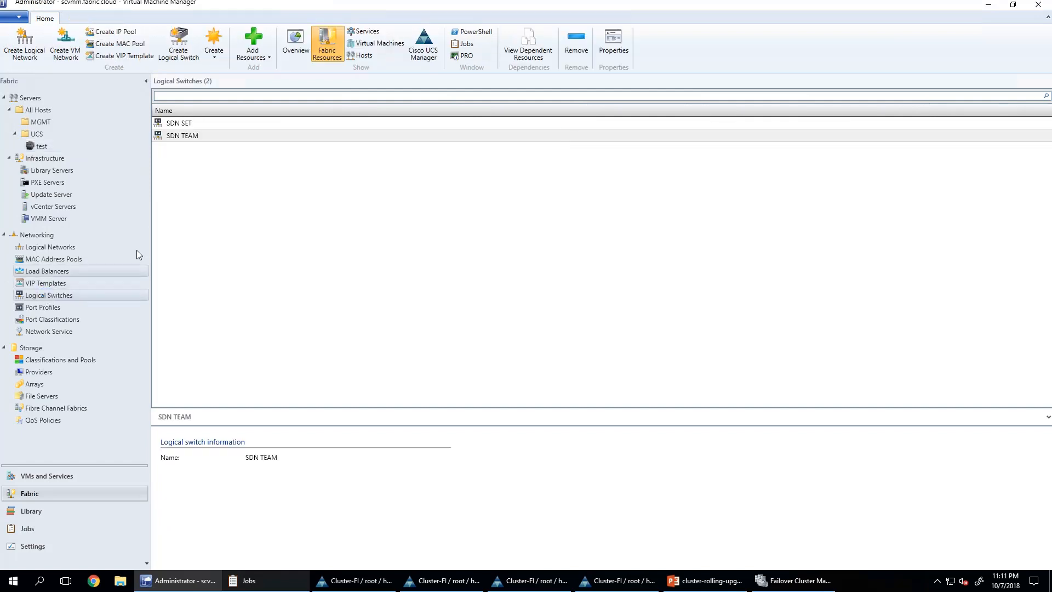
click(196, 126)
double_click(196, 127)
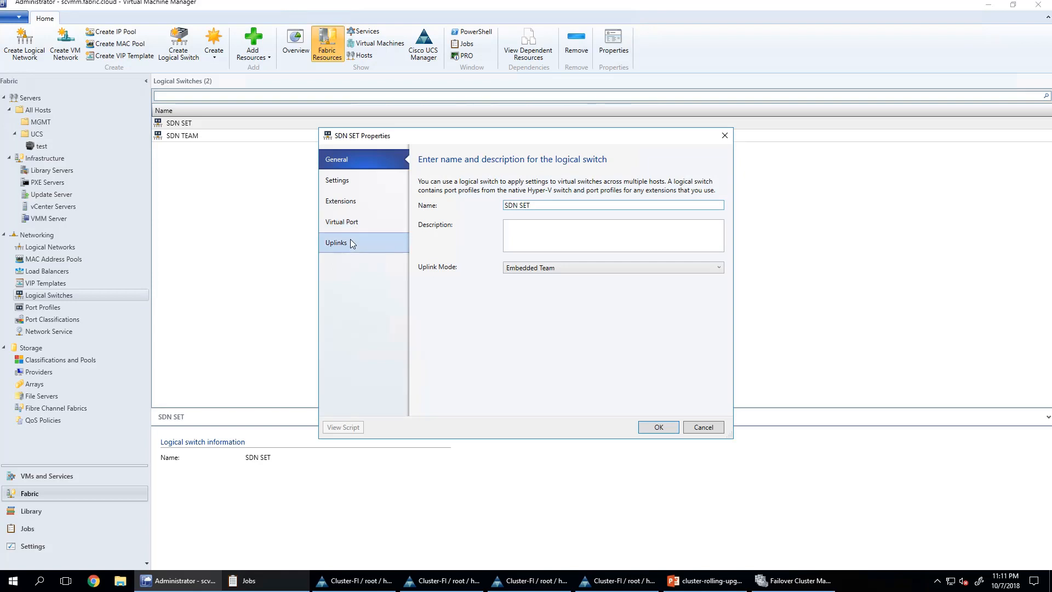
click(351, 243)
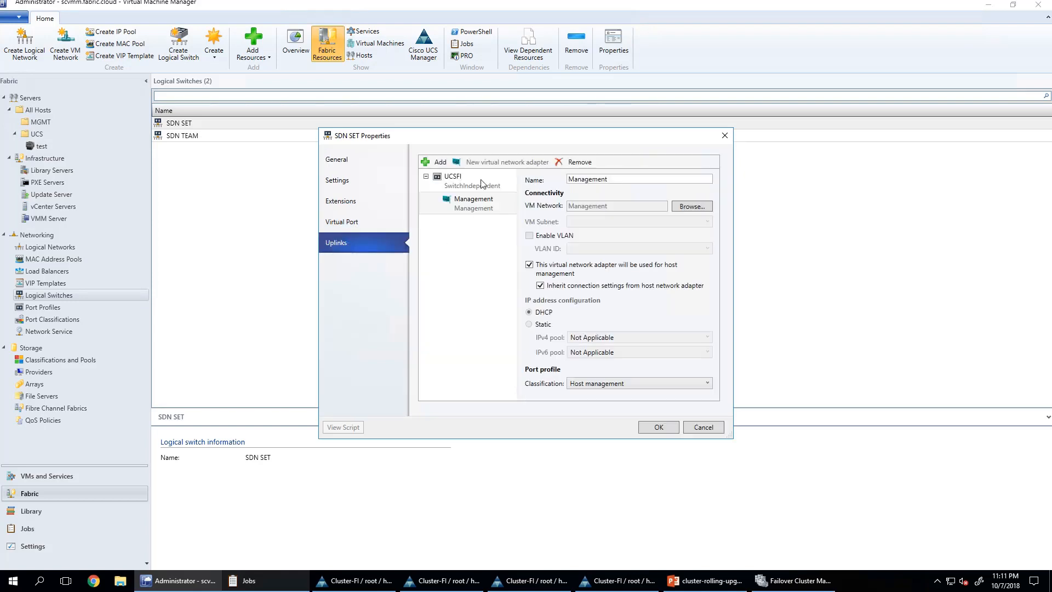
click(481, 182)
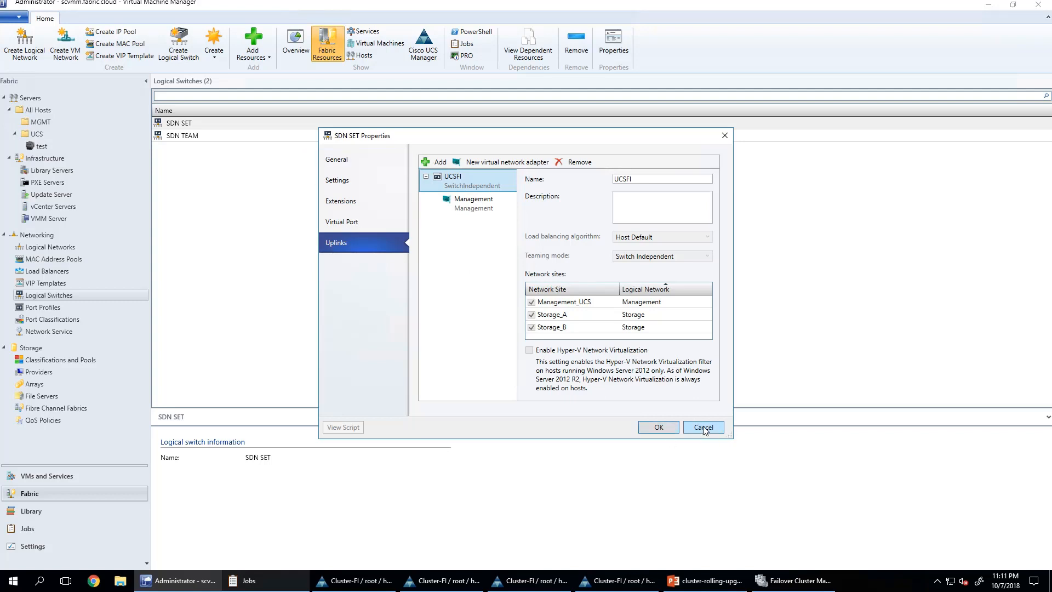
Step: Review SDN SET's virtual port classifications, and close its properties without saving changes
click(358, 189)
click(359, 222)
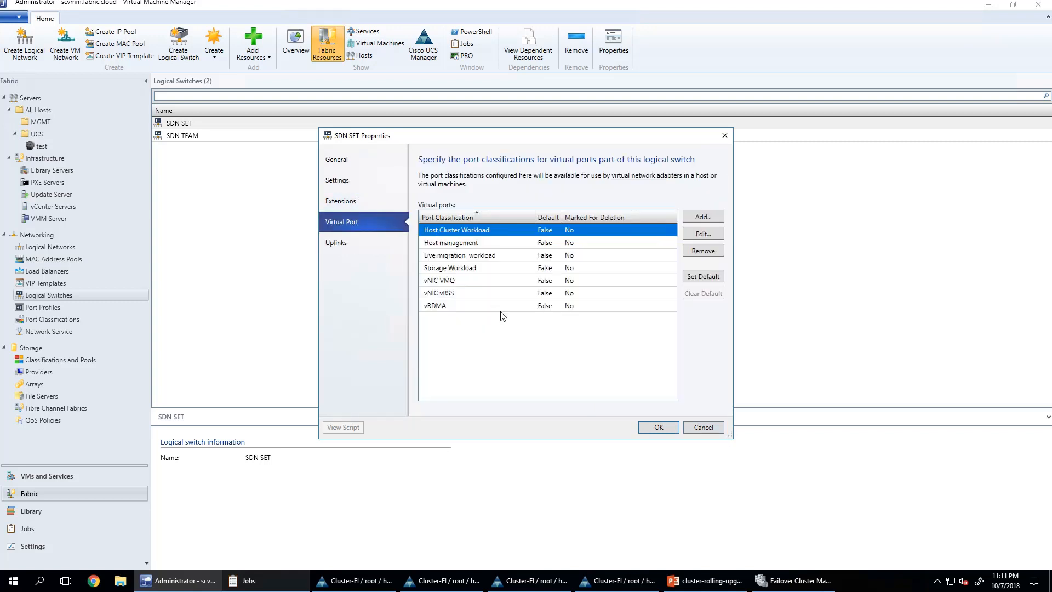
click(692, 429)
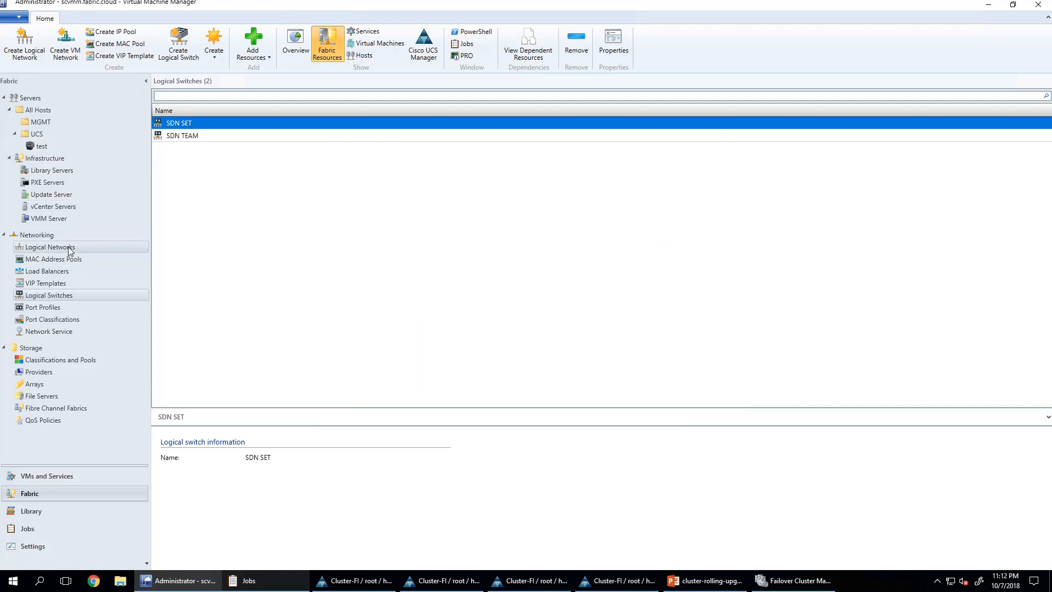
Step: Check the test cluster's host list, and review the running upgrade job's steps down to the final Validate cluster
click(72, 146)
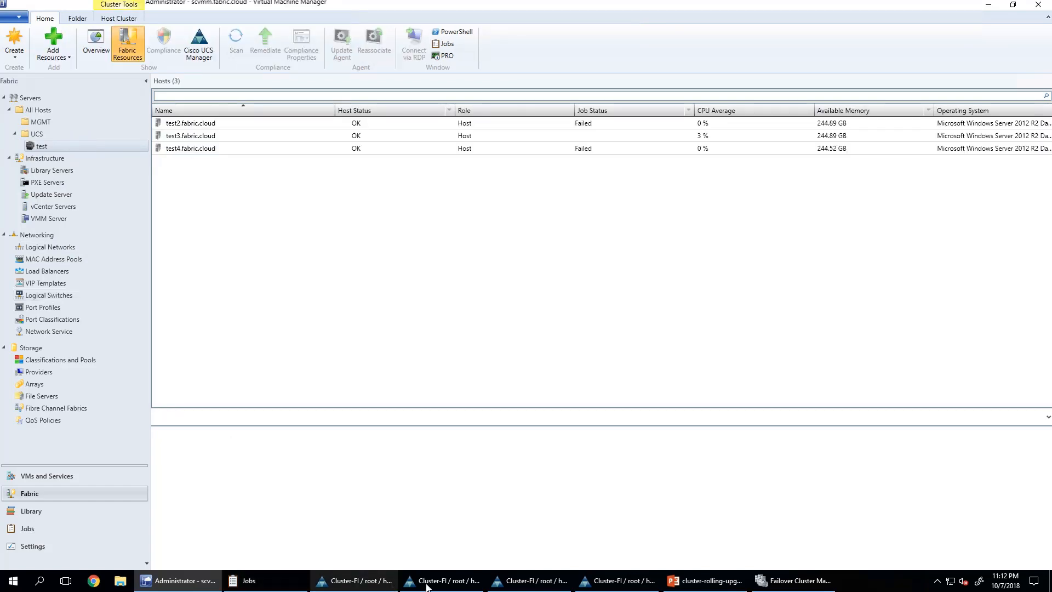
click(243, 581)
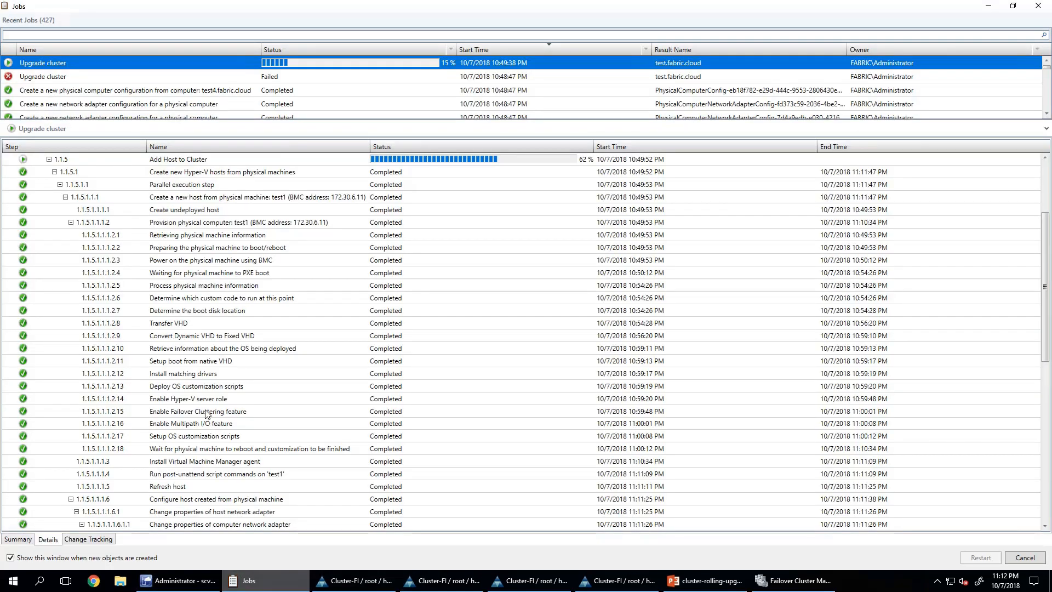
scroll(207, 412, down, 8)
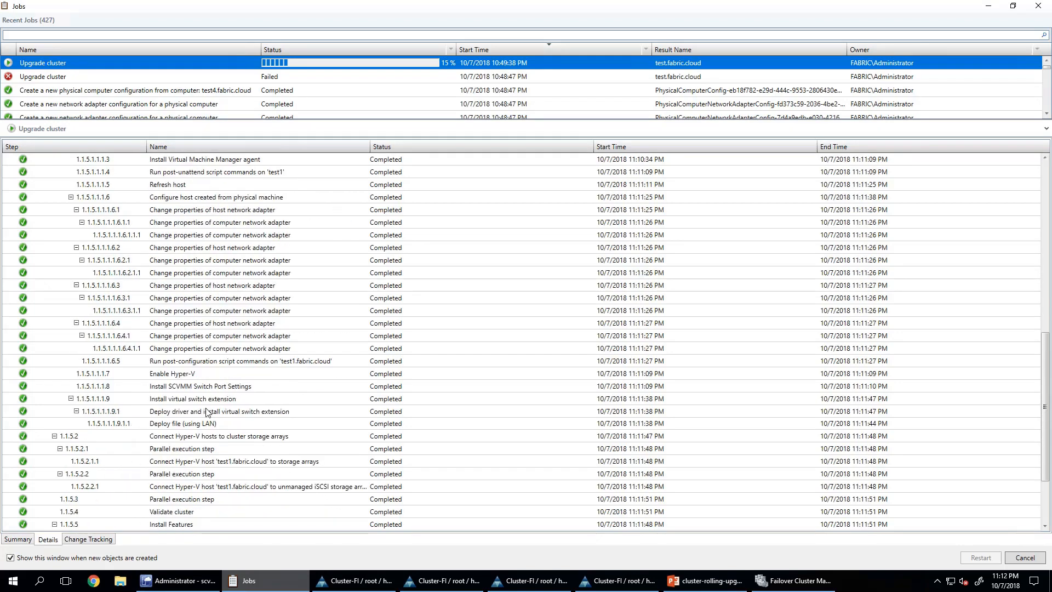
scroll(207, 412, down, 3)
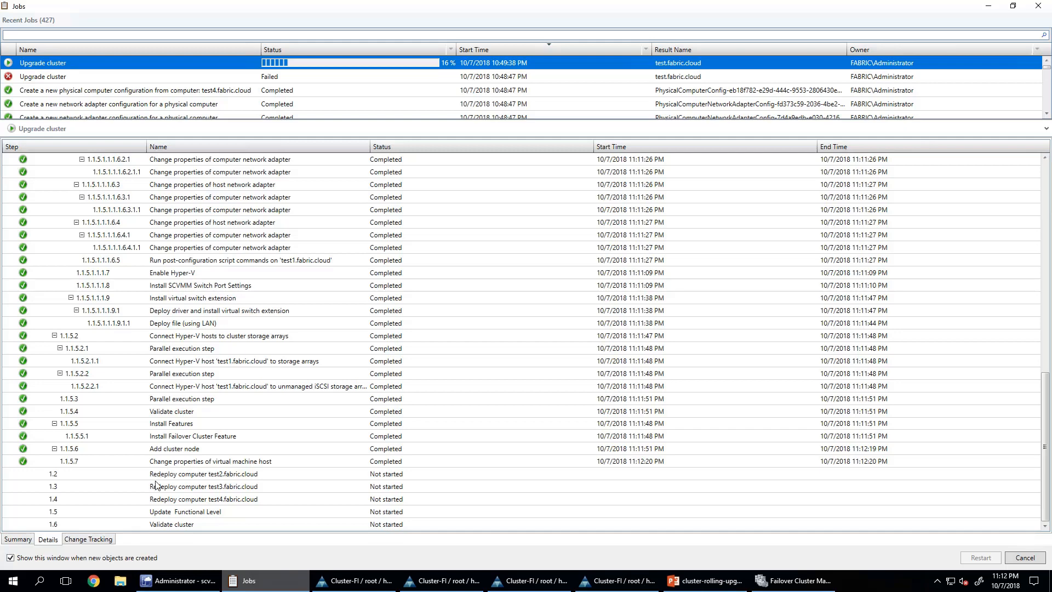
scroll(204, 474, up, 3)
scroll(203, 473, down, 4)
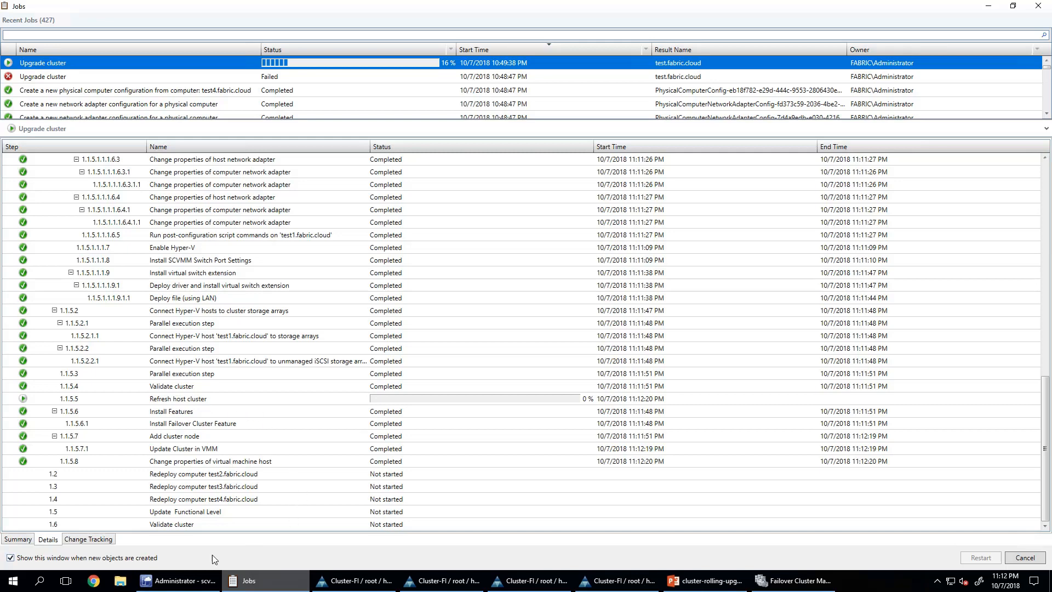
Step: Check the test1.fabric.cloud host's status in the test cluster against the upgrade job's progress
click(179, 587)
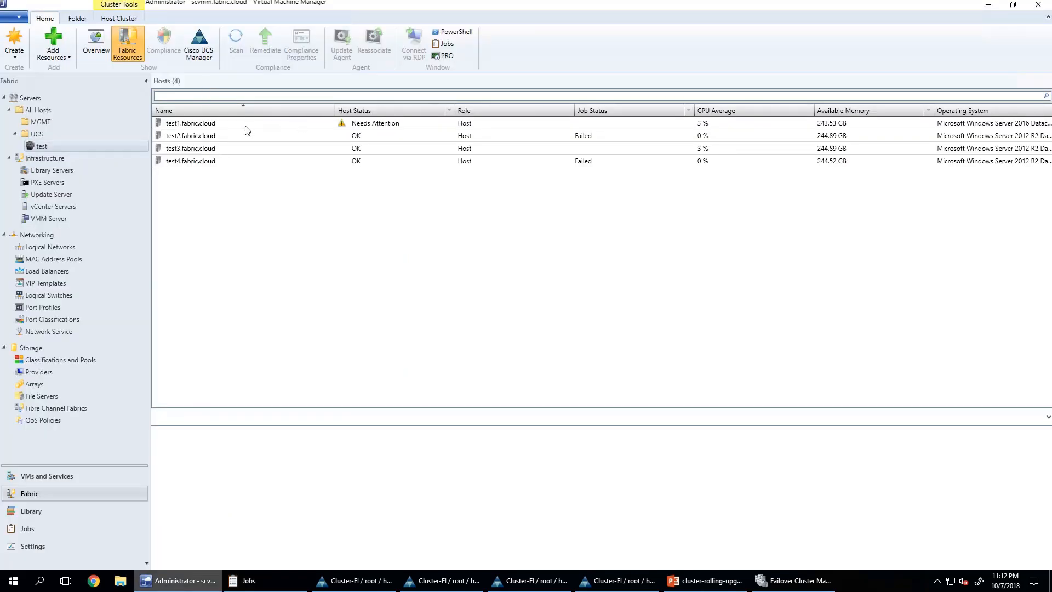
click(246, 127)
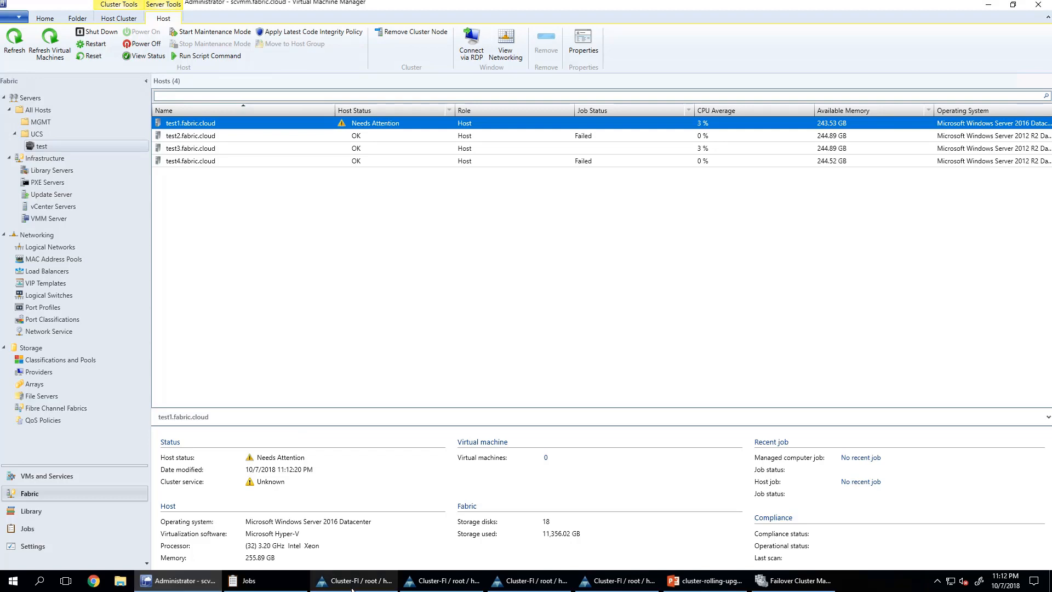
click(283, 588)
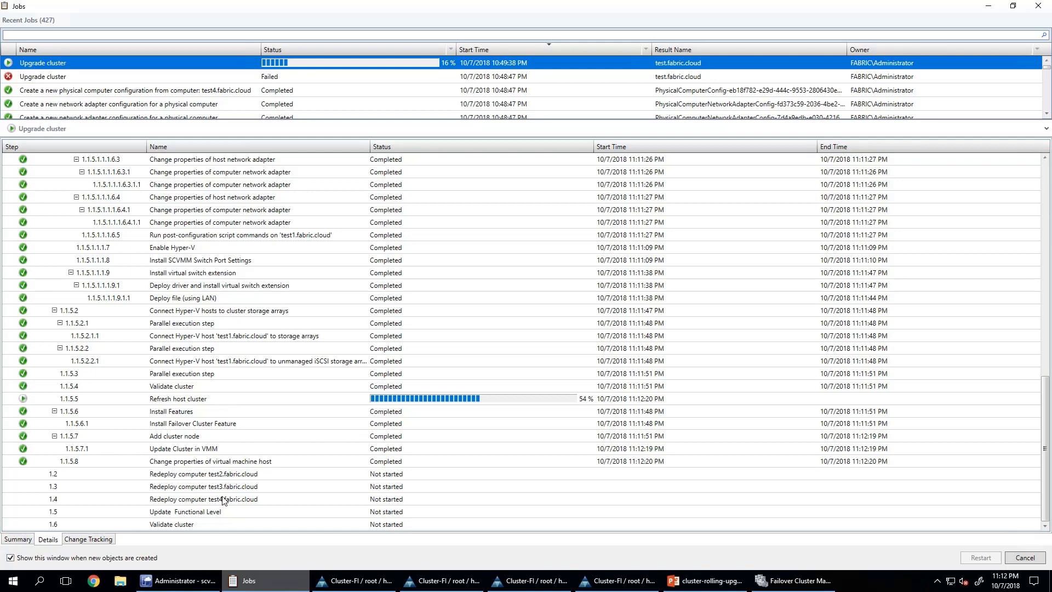
click(186, 580)
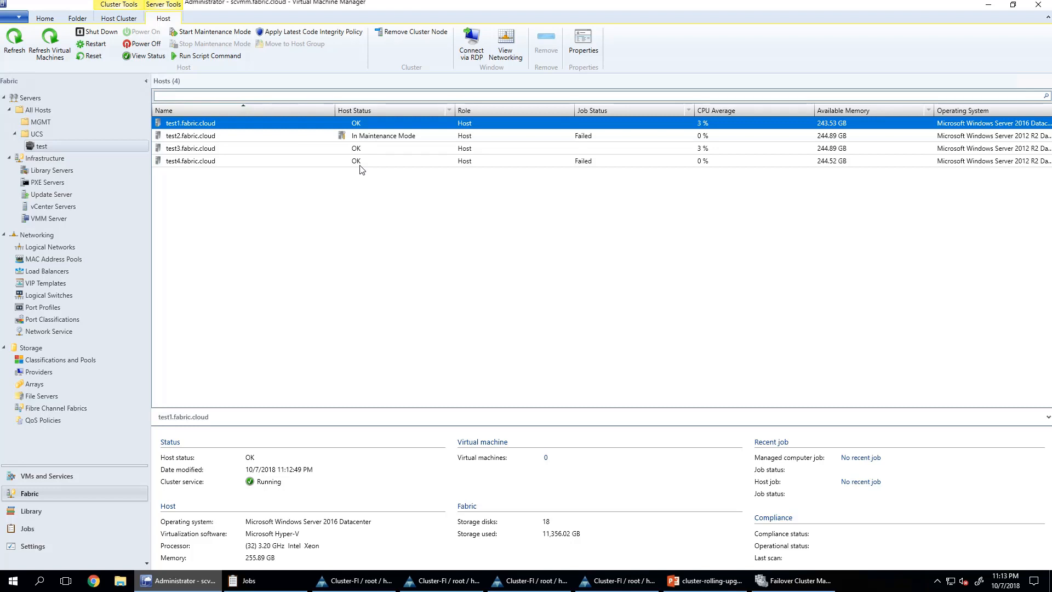
Step: Follow the upgrade job's substeps for redeploying test2.fabric.cloud, from maintenance mode to provisioning the physical computer
click(281, 575)
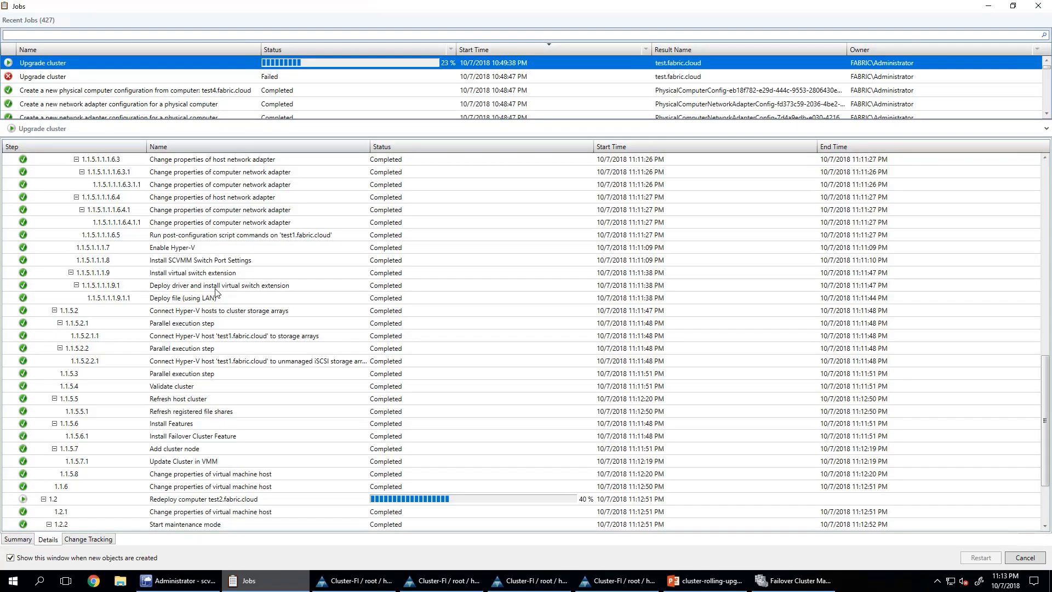
scroll(236, 493, down, 3)
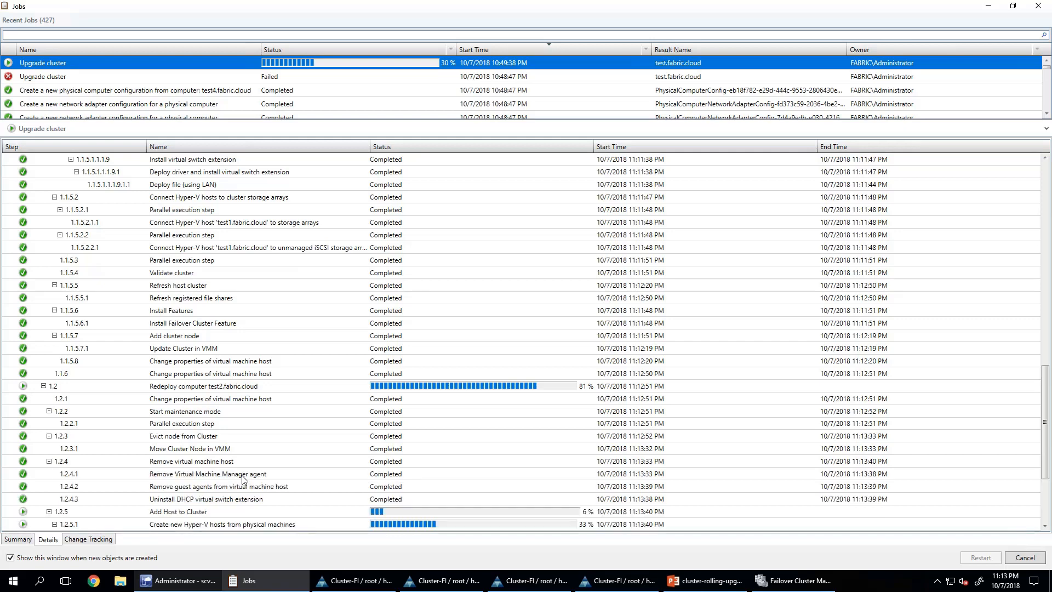
scroll(244, 480, down, 4)
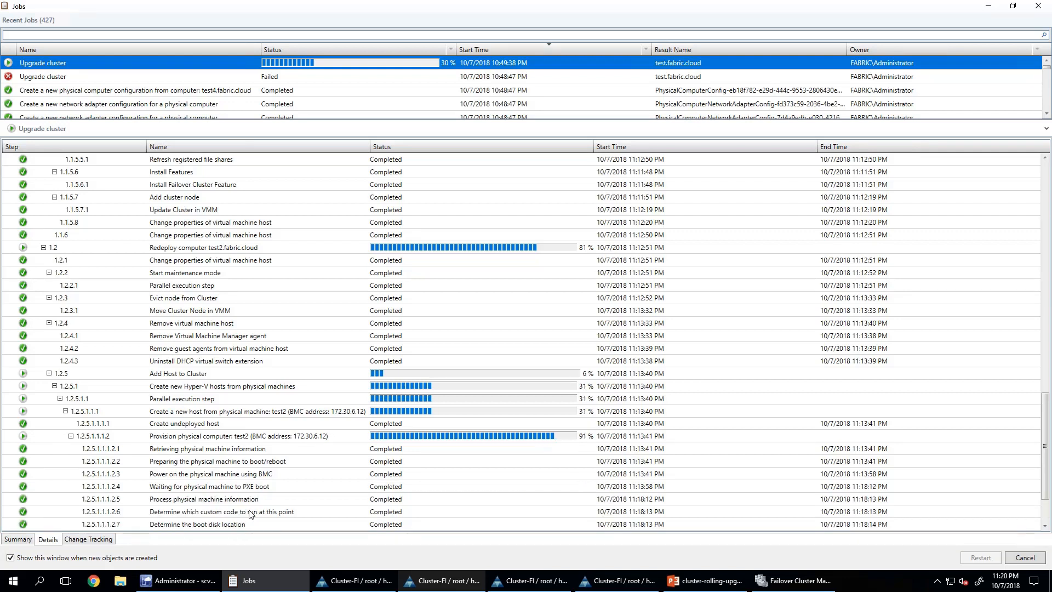
click(606, 463)
scroll(607, 468, down, 2)
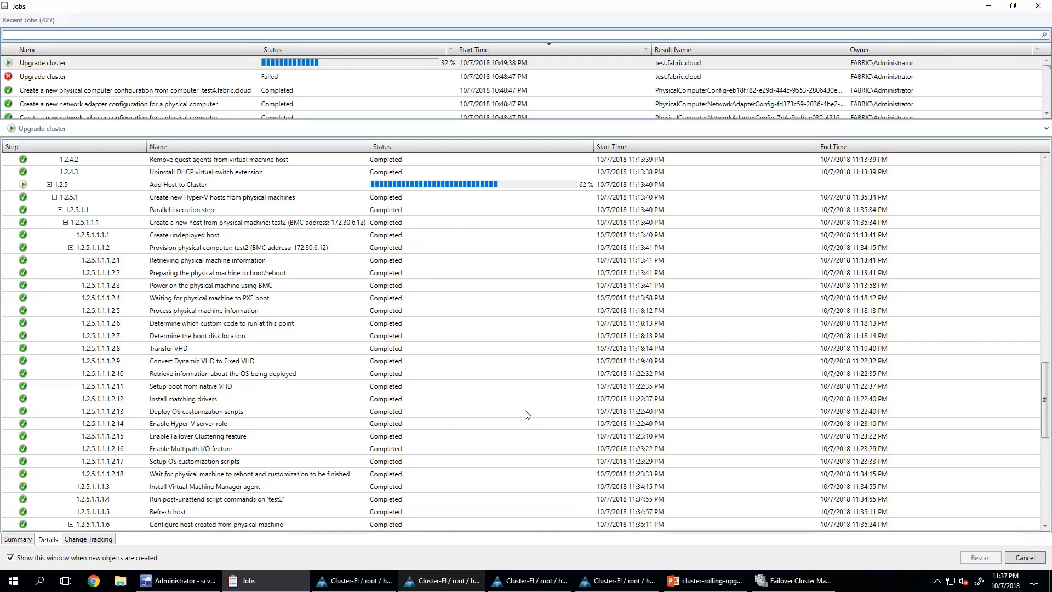
Step: Follow the upgrade job's redeployment of test3 and test4, and switch to the hyperv4 KVM console
scroll(530, 420, down, 10)
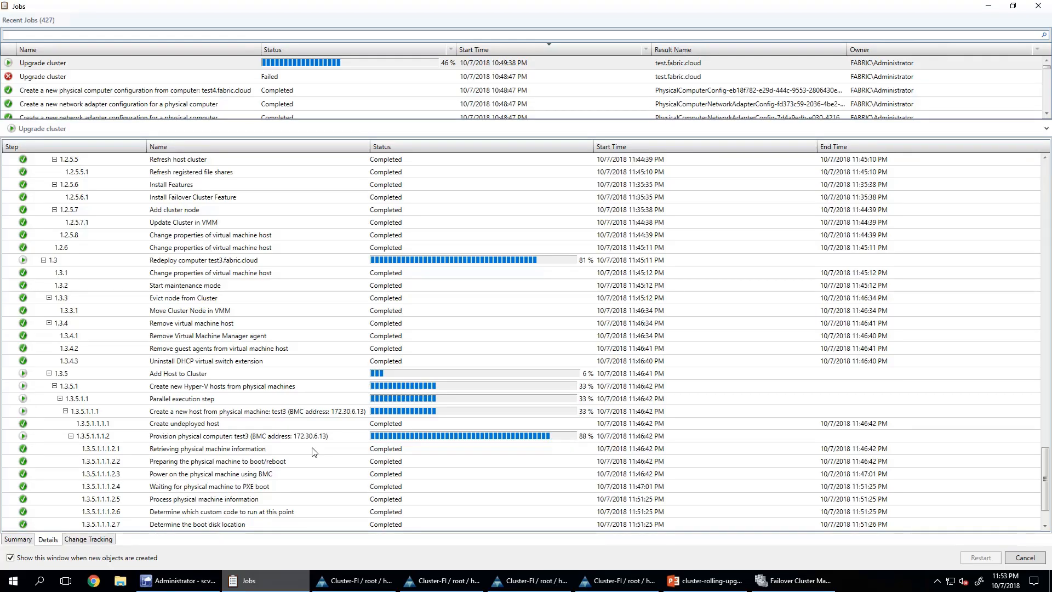
scroll(479, 475, down, 2)
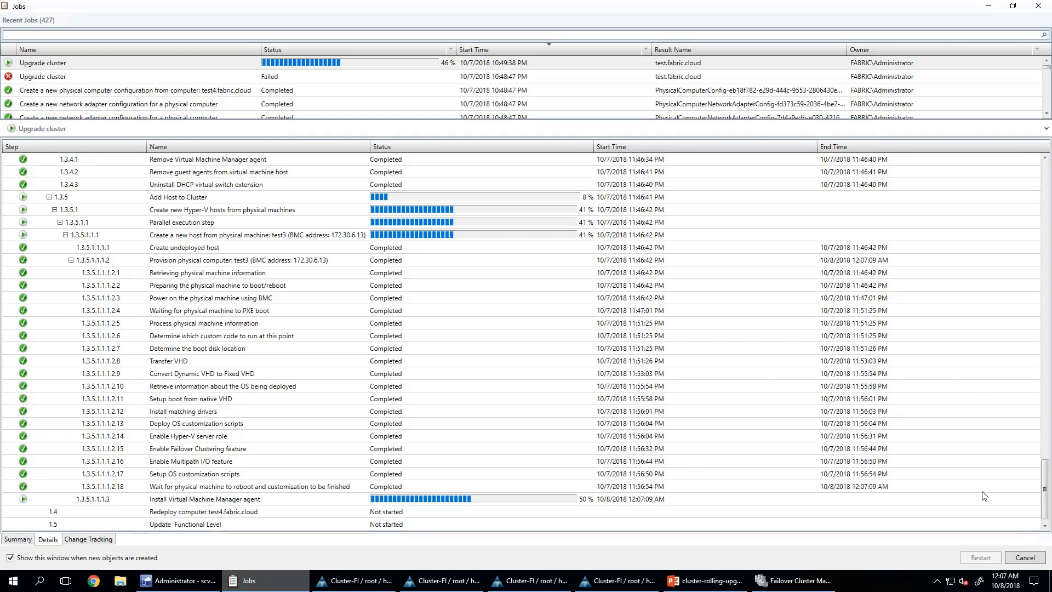
scroll(985, 495, down, 7)
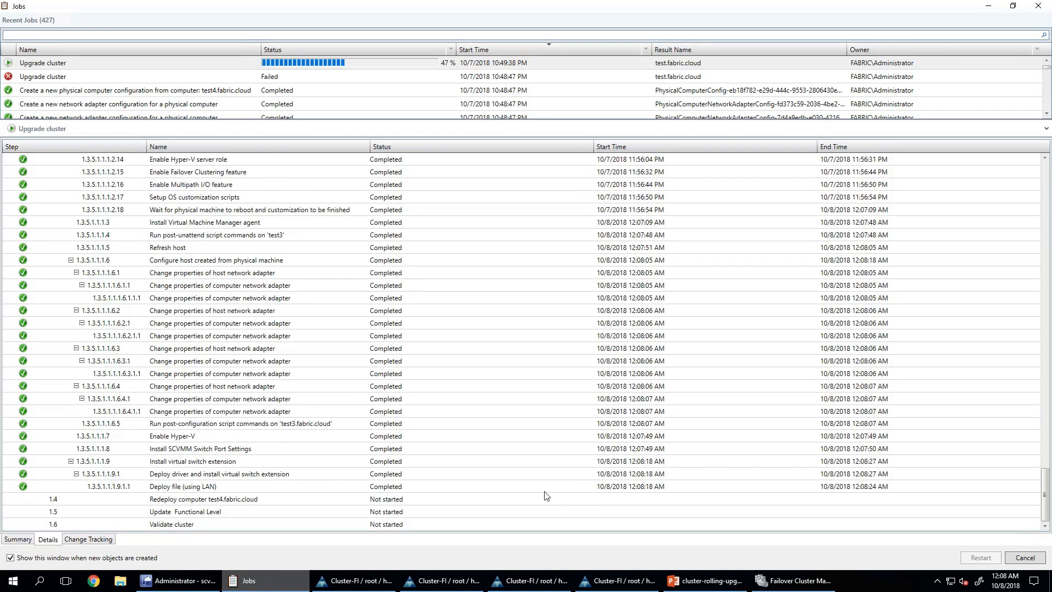
scroll(546, 495, down, 5)
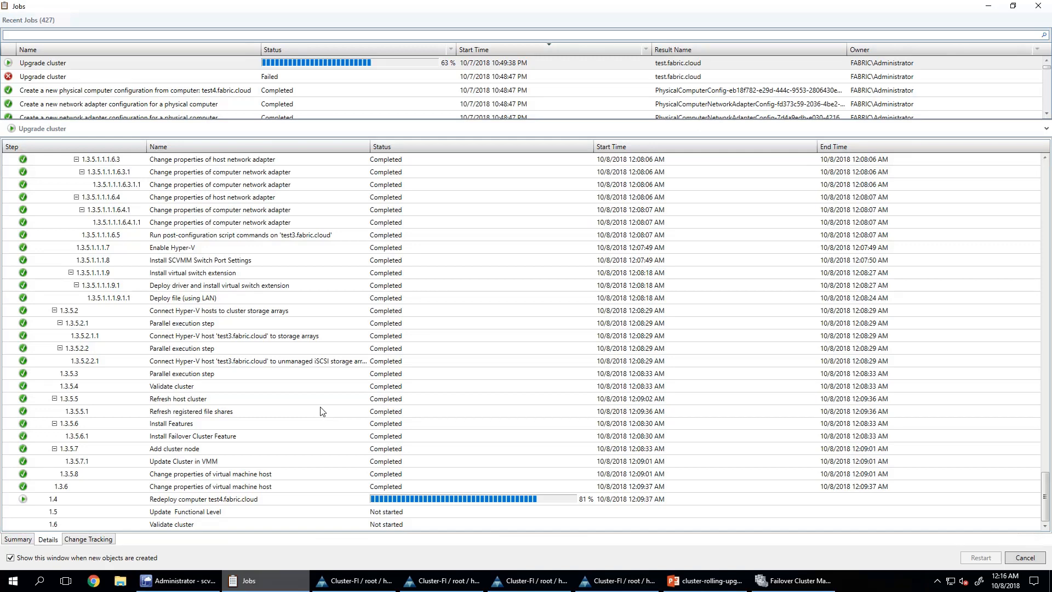
key(alt+Tab)
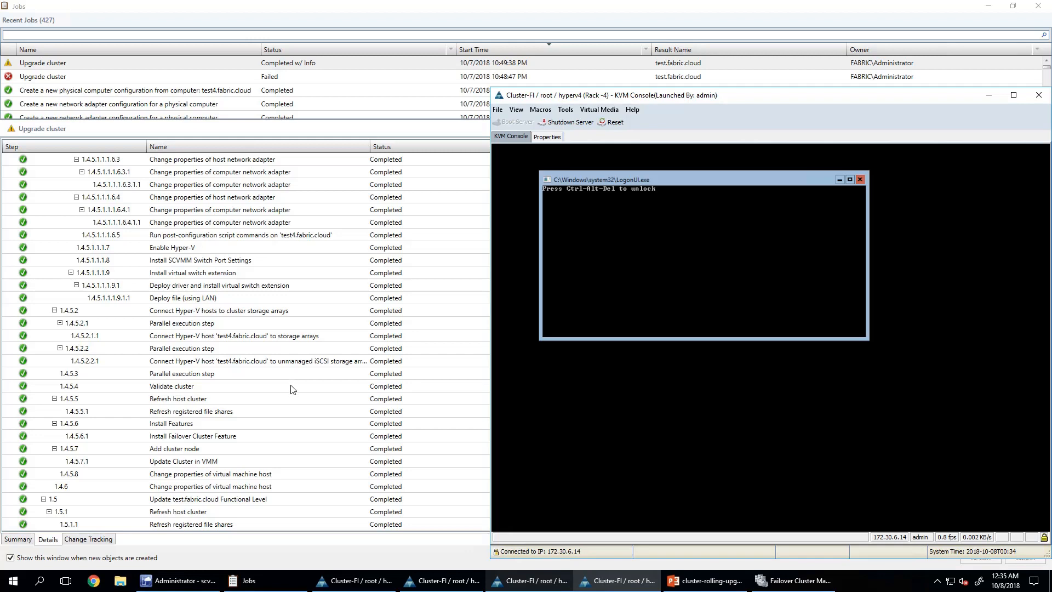
Step: Switch to Virtual Machine Manager and review the status and operating system of hosts test1 through test4
click(206, 582)
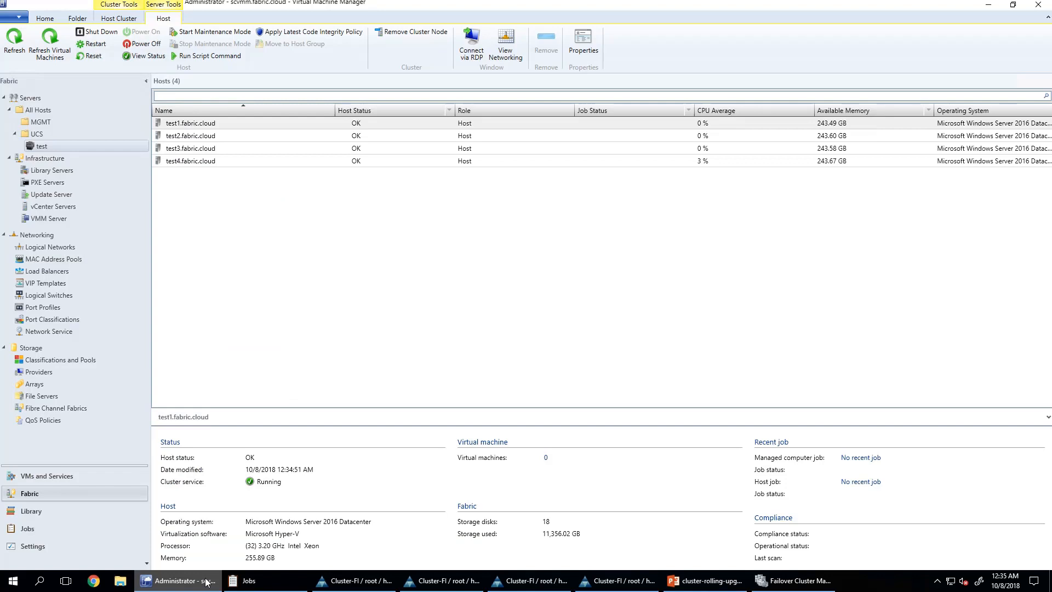
click(220, 128)
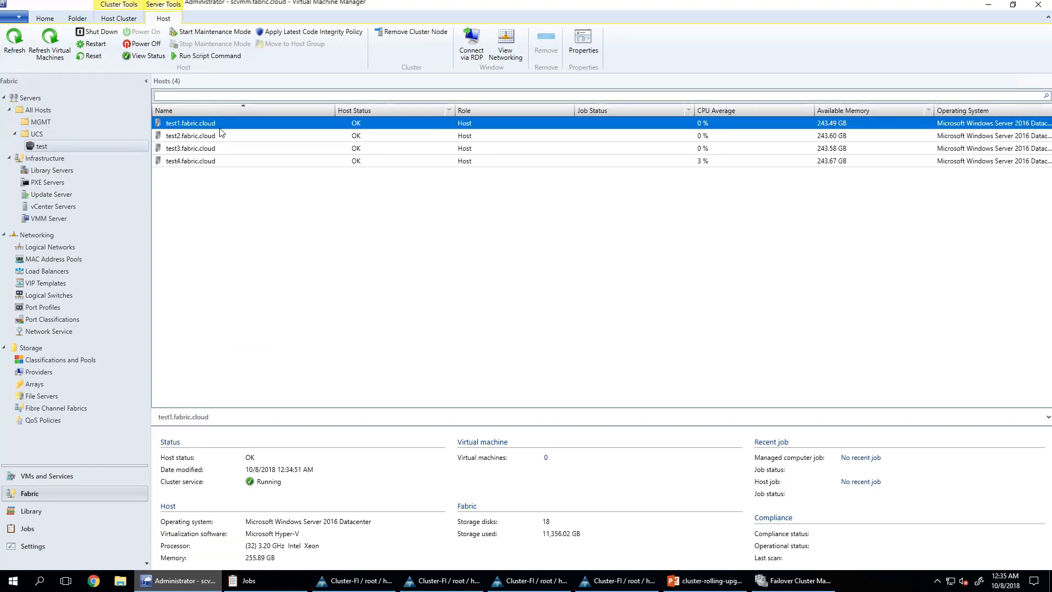
click(221, 137)
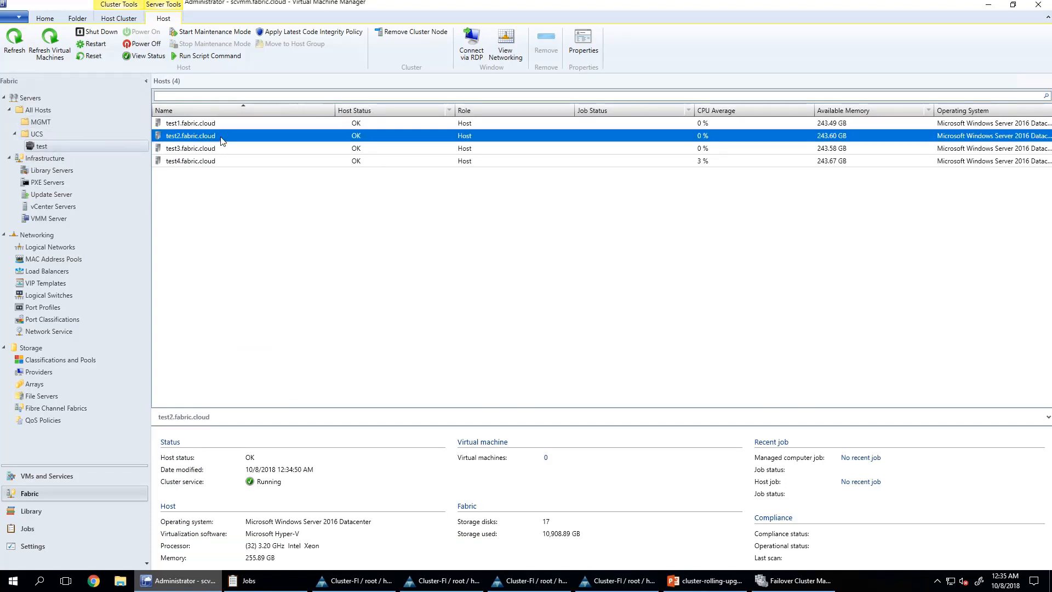
click(222, 150)
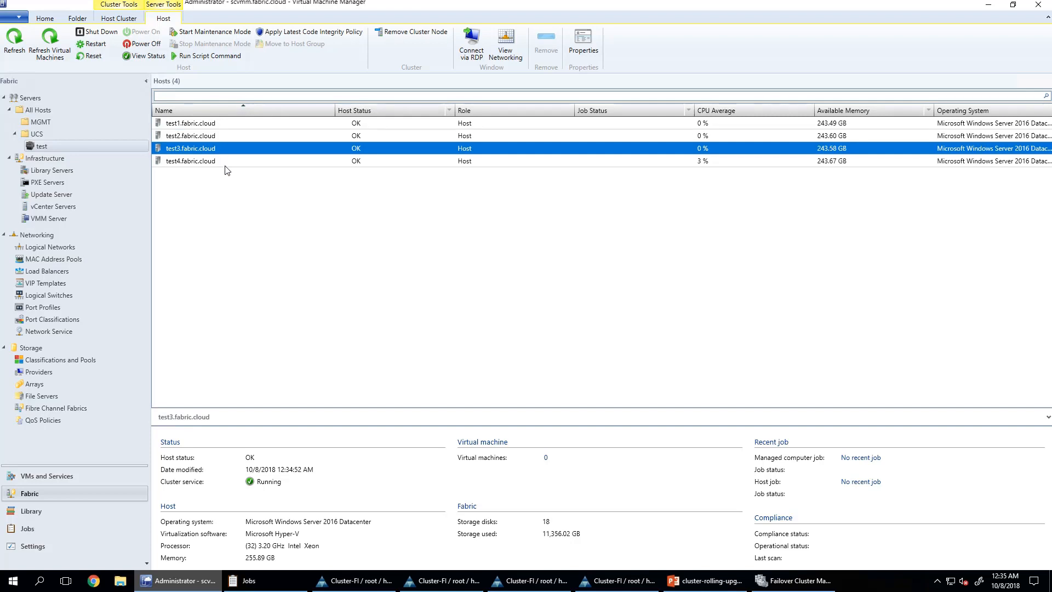
click(228, 162)
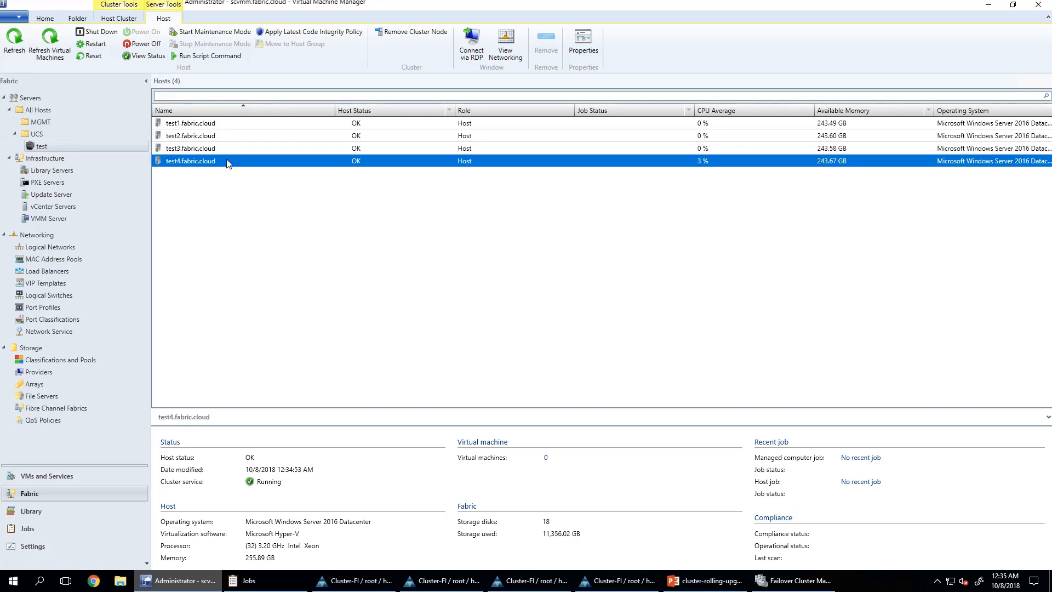
Step: Add the SDN SET logical switch as a new virtual switch in the properties of host test1.fabric.cloud
click(230, 128)
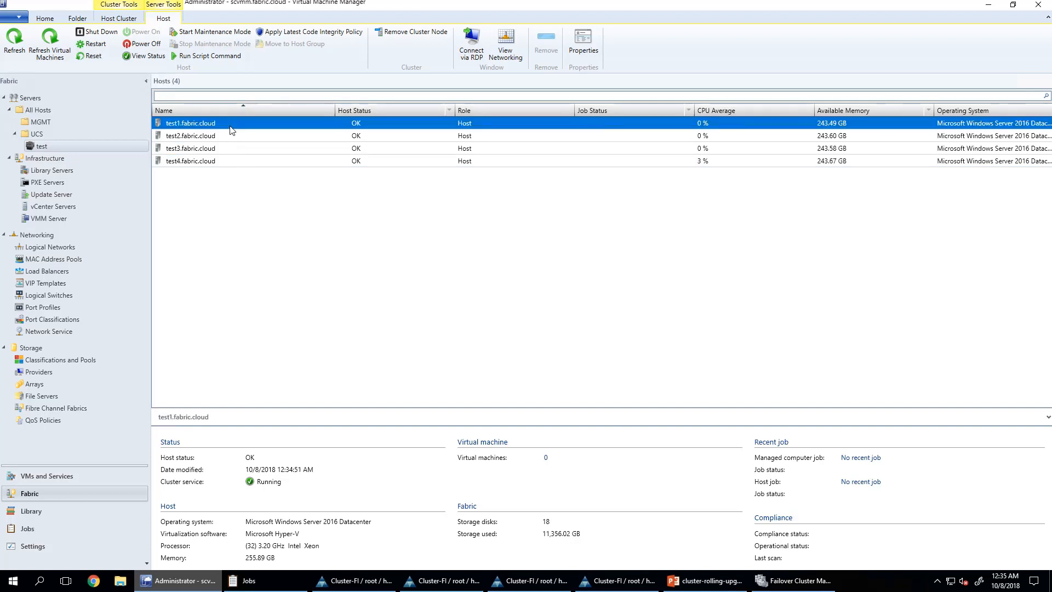
click(589, 50)
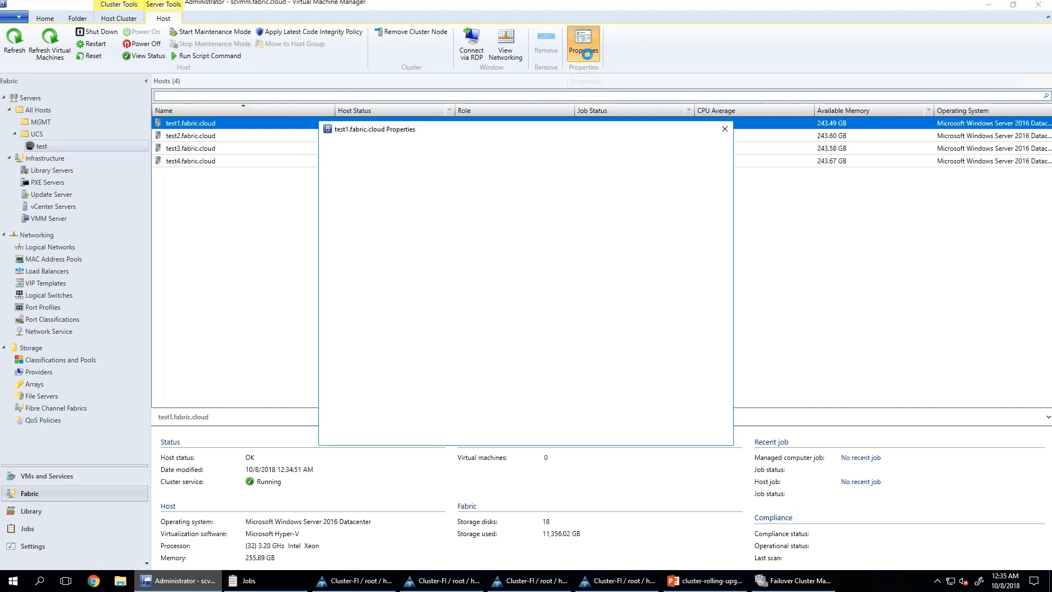
click(338, 297)
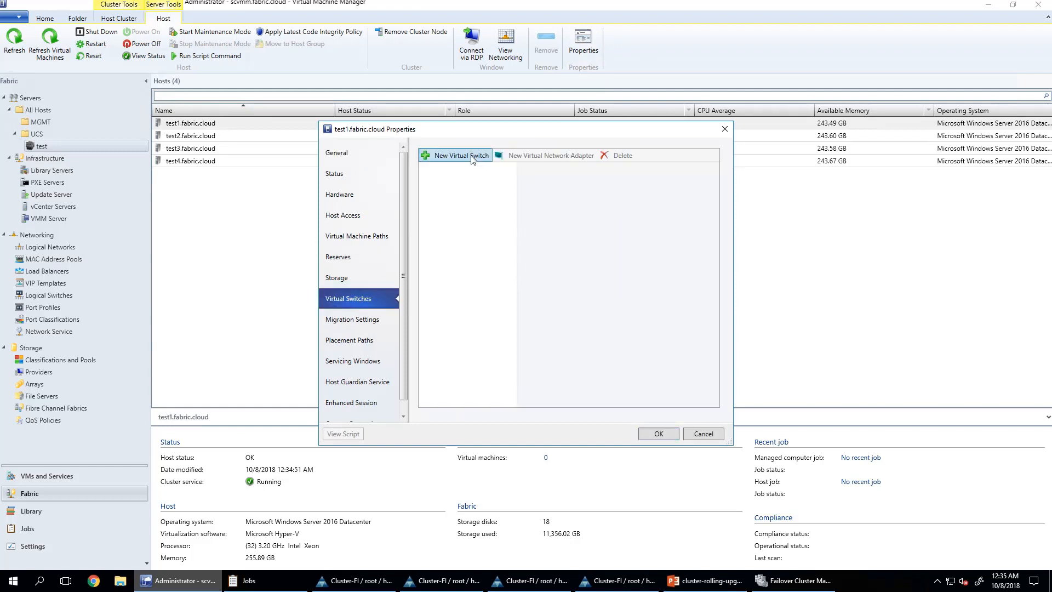
click(472, 157)
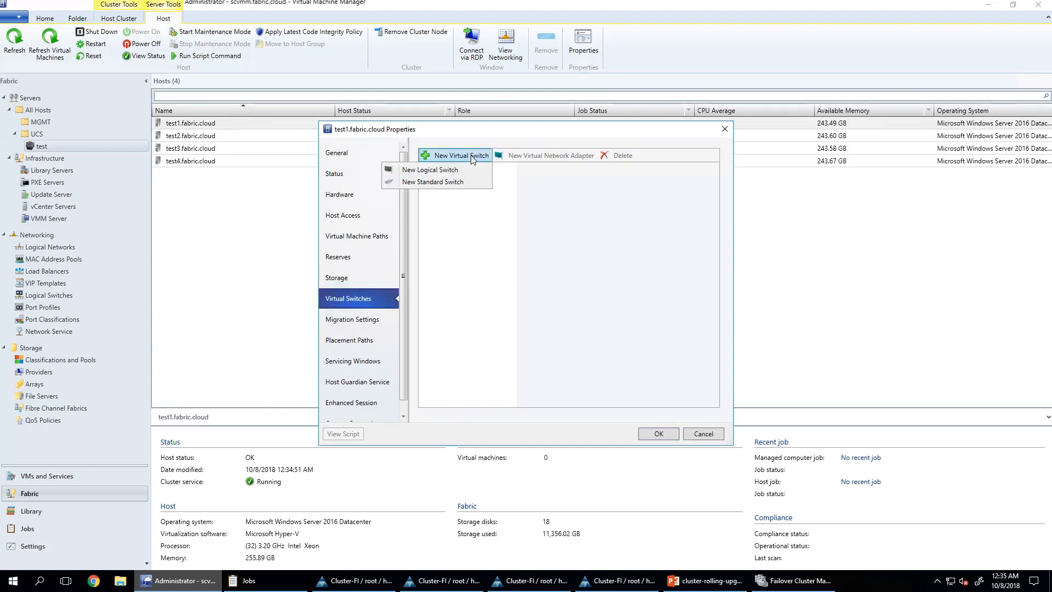
click(430, 170)
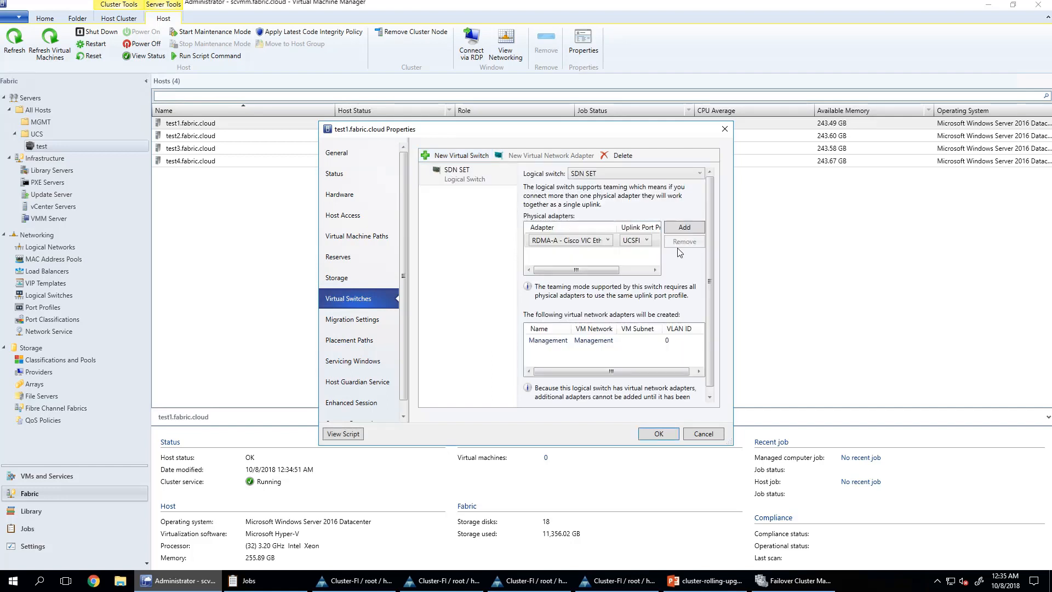
Step: Assign MGMT-A and MGMT-B as test1's two physical adapters for SDN SET, and apply the host changes despite possible connectivity loss
click(686, 228)
click(582, 255)
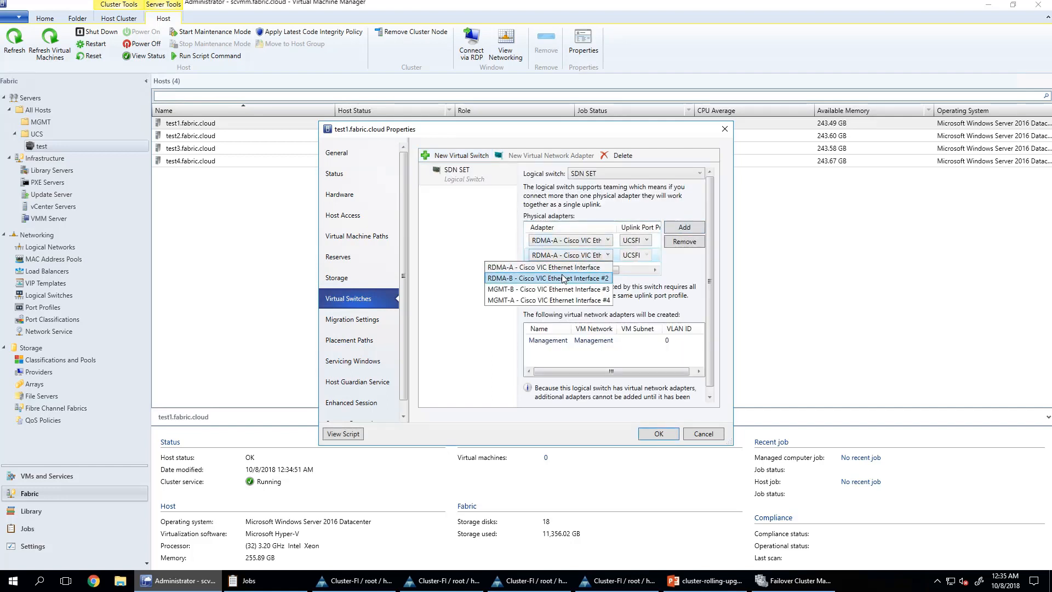
click(565, 278)
click(574, 240)
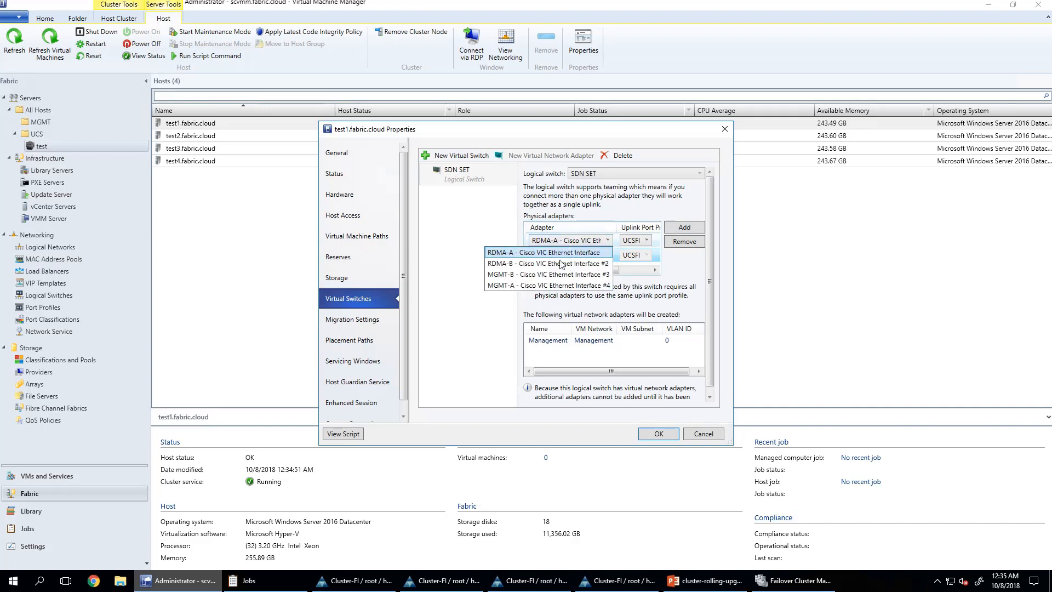
click(544, 285)
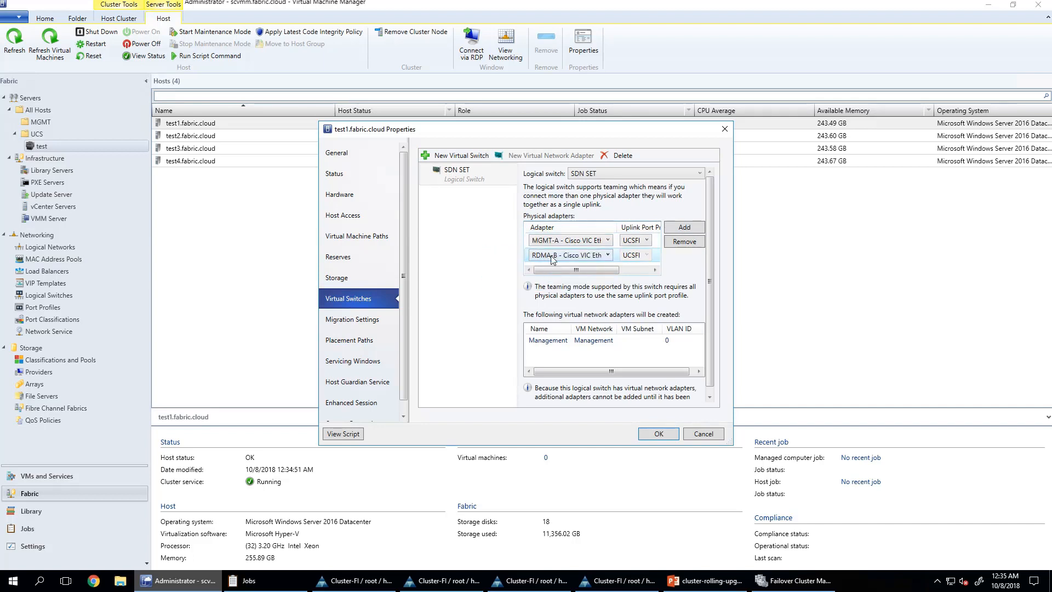
click(570, 255)
click(555, 289)
click(657, 437)
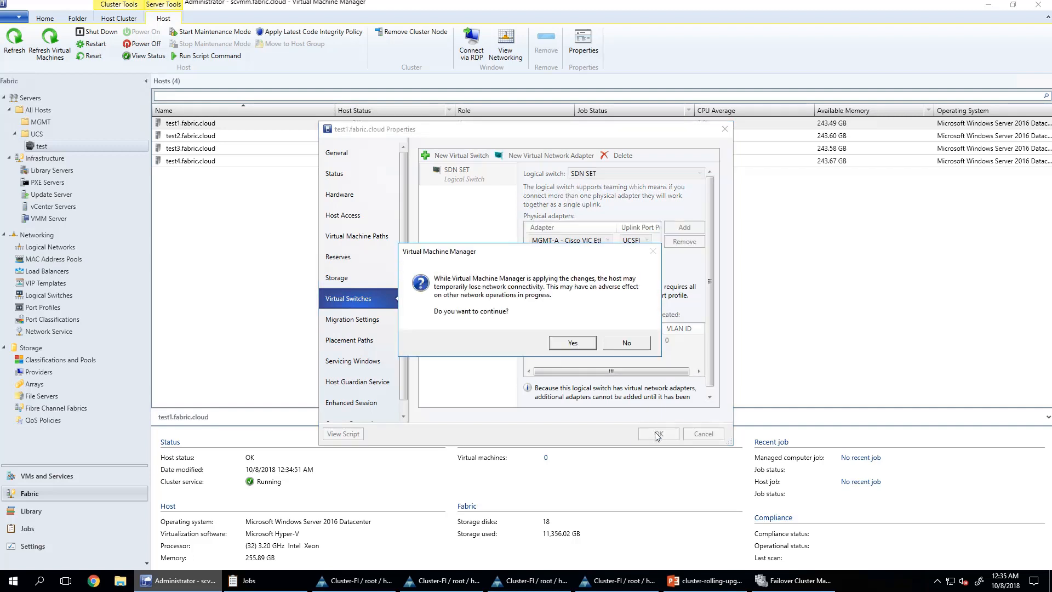
click(569, 344)
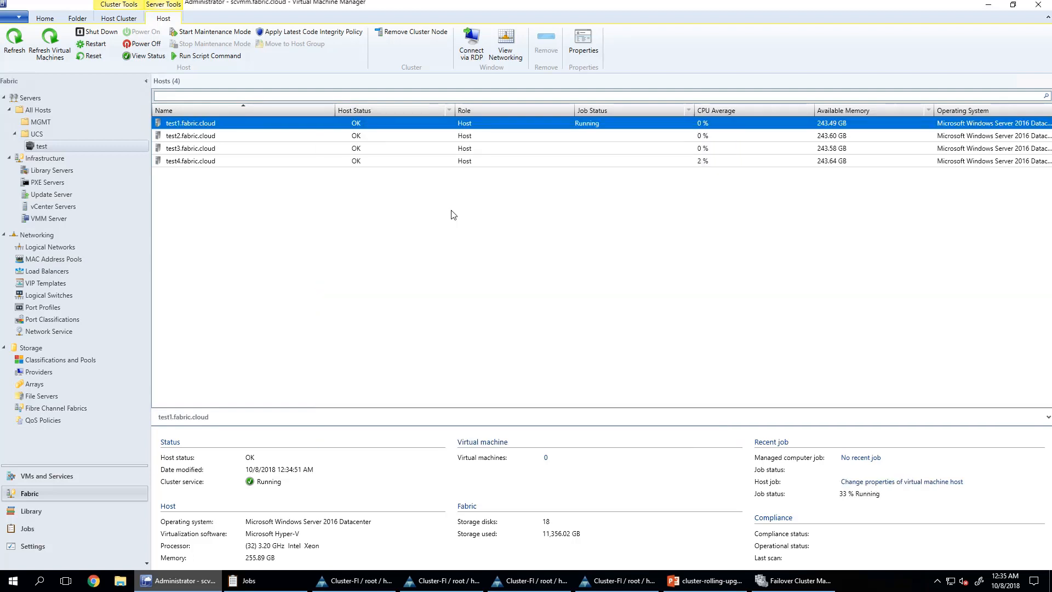
Step: Add the SDN SET logical switch as a new virtual switch in the properties of host test2.fabric.cloud
click(228, 137)
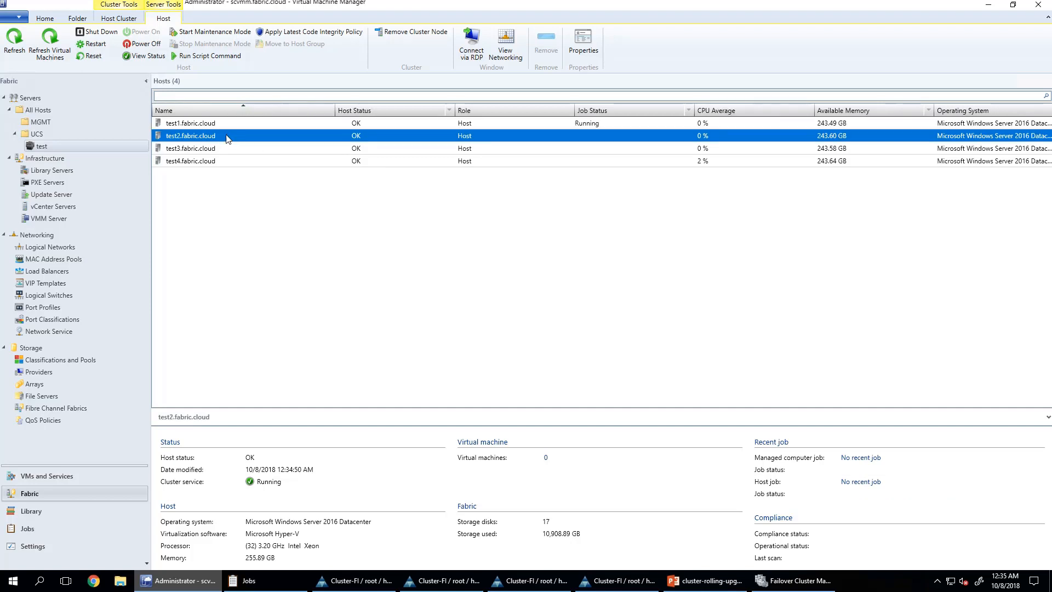
click(584, 47)
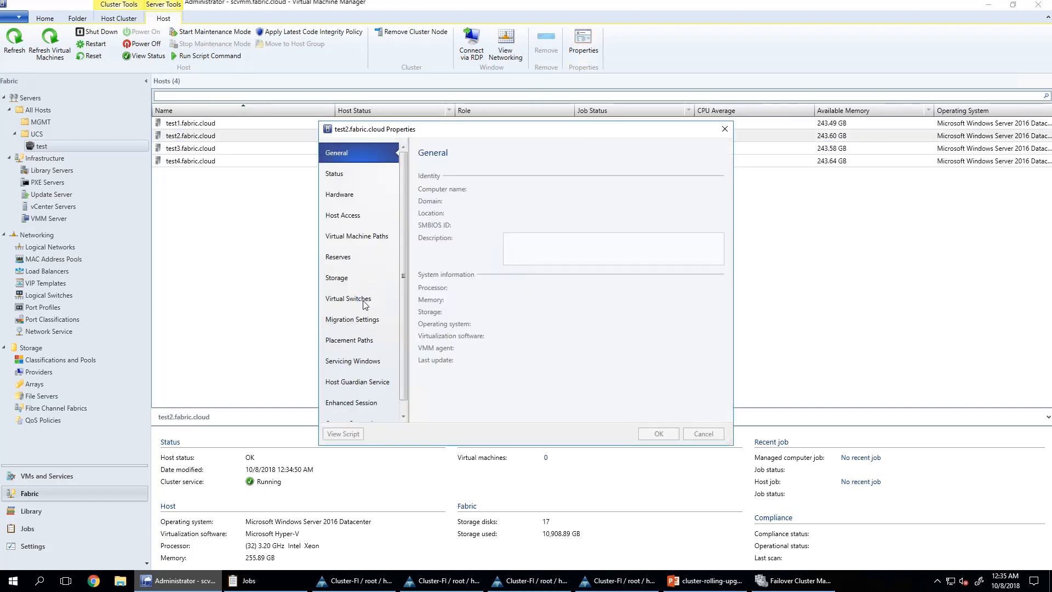
click(351, 299)
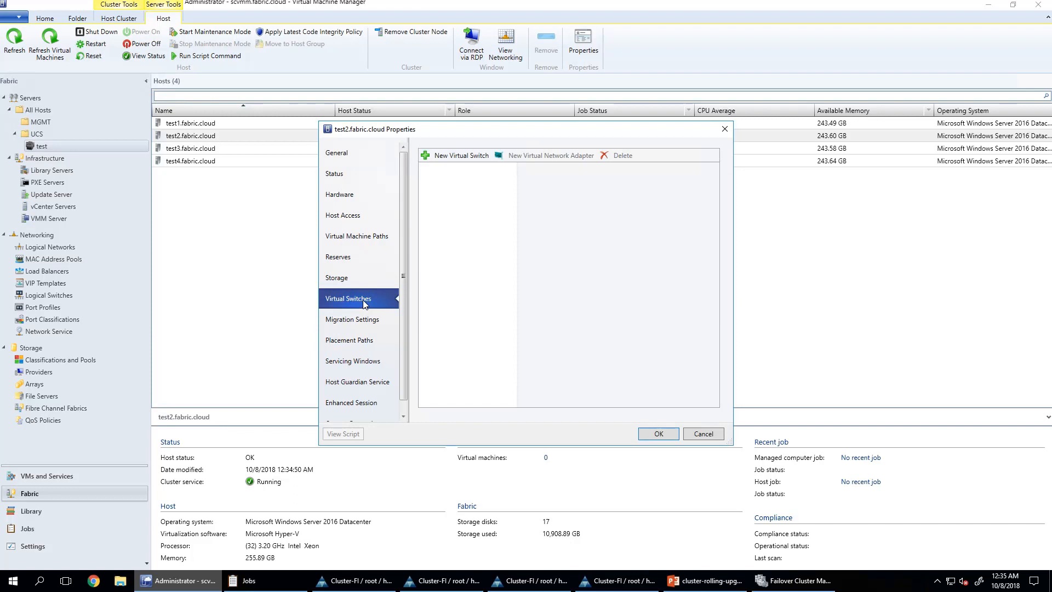
click(461, 155)
click(461, 167)
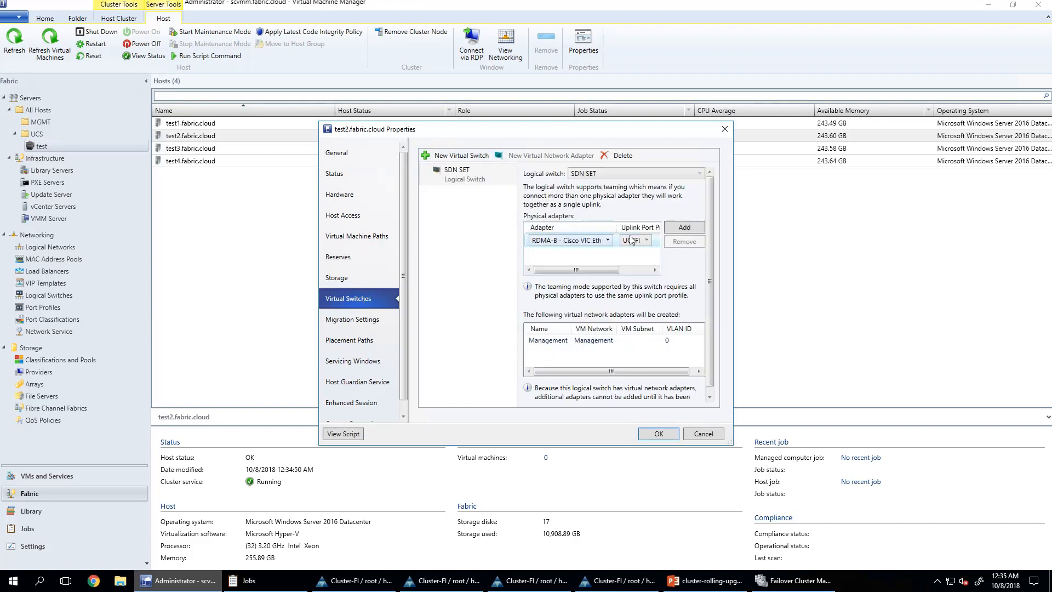
Step: Assign MGMT-A and MGMT-B as test2's two physical adapters for SDN SET, and apply the host changes despite possible connectivity loss
click(684, 227)
click(575, 255)
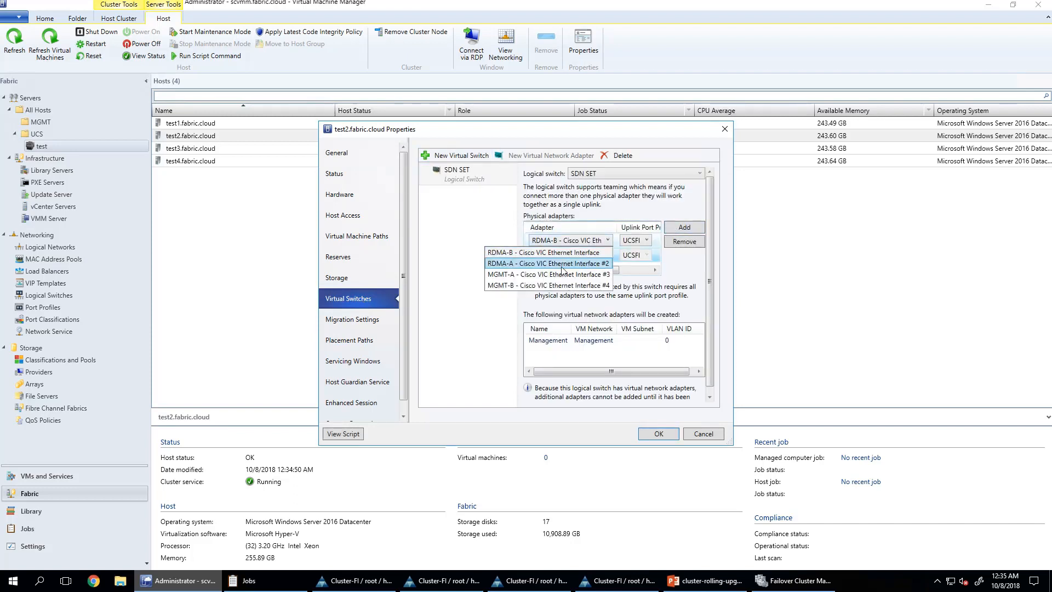
click(542, 274)
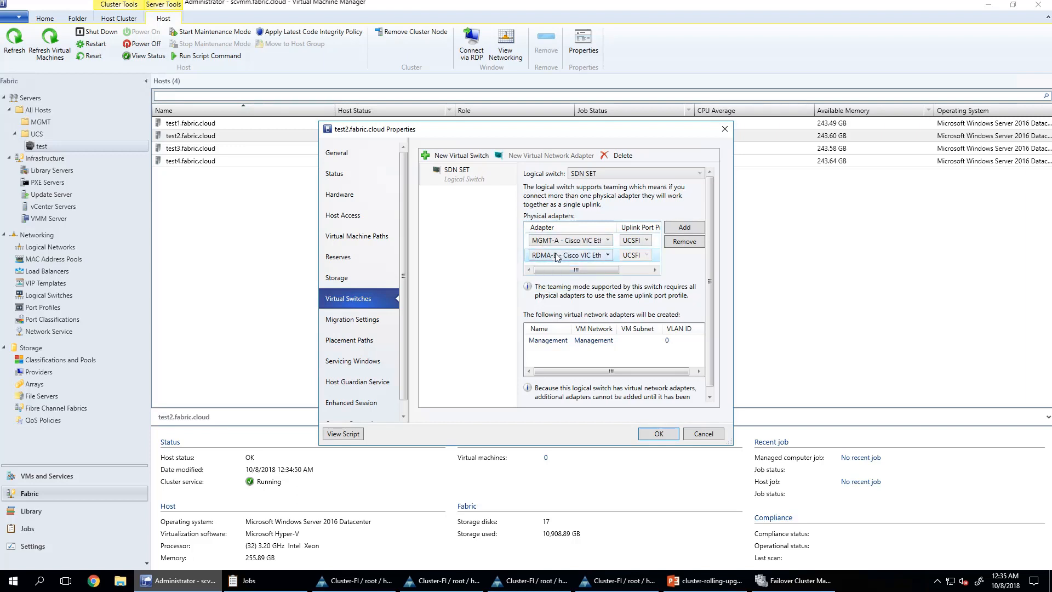
click(558, 254)
click(540, 300)
click(658, 433)
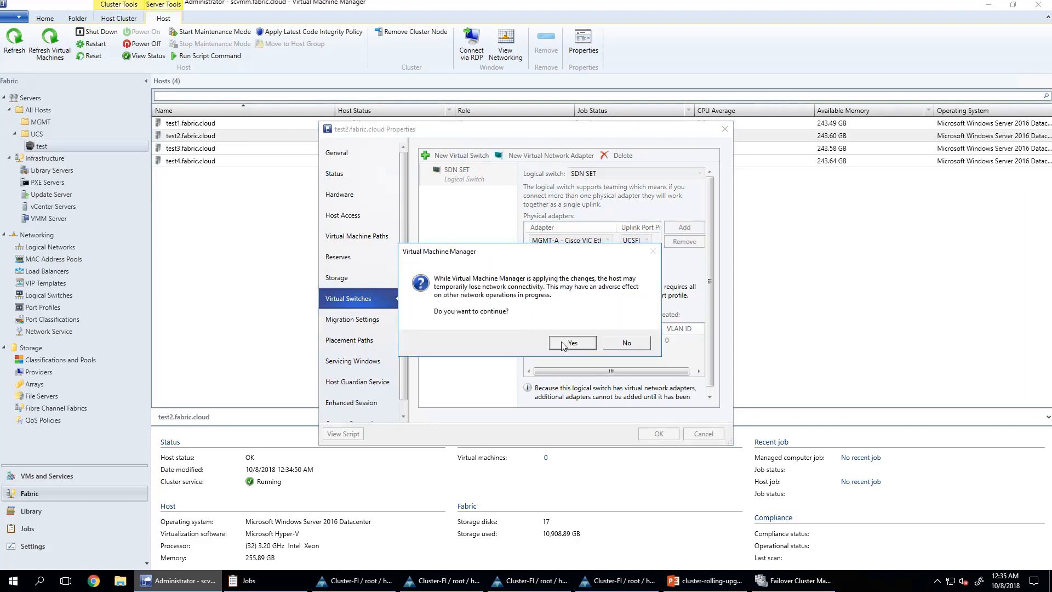
click(570, 343)
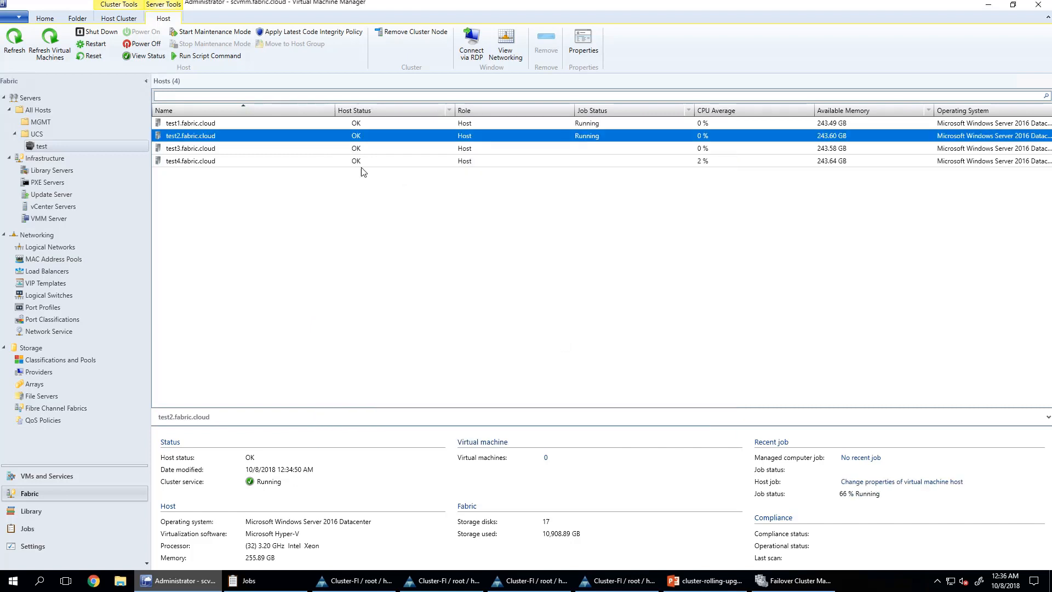
Step: Add the SDN SET logical switch as a new virtual switch in the properties of host test3.fabric.cloud
double_click(319, 152)
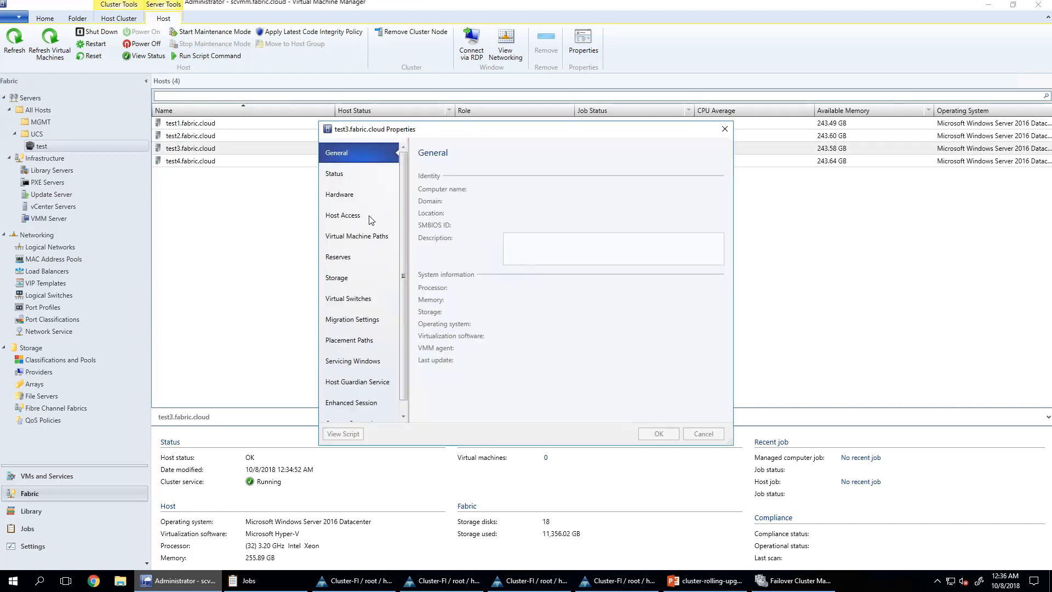
click(360, 304)
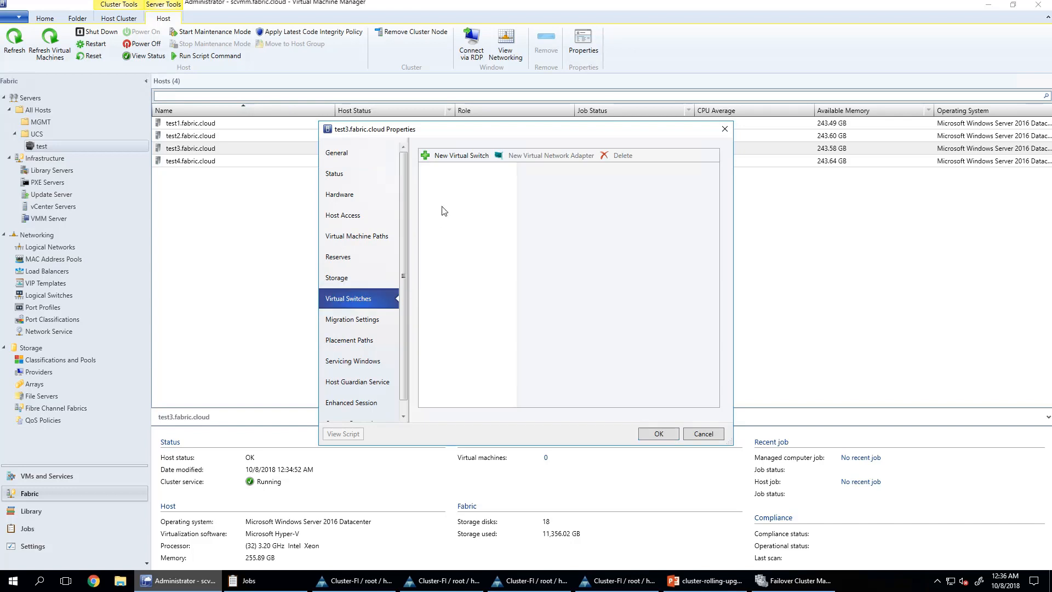
click(463, 159)
click(452, 170)
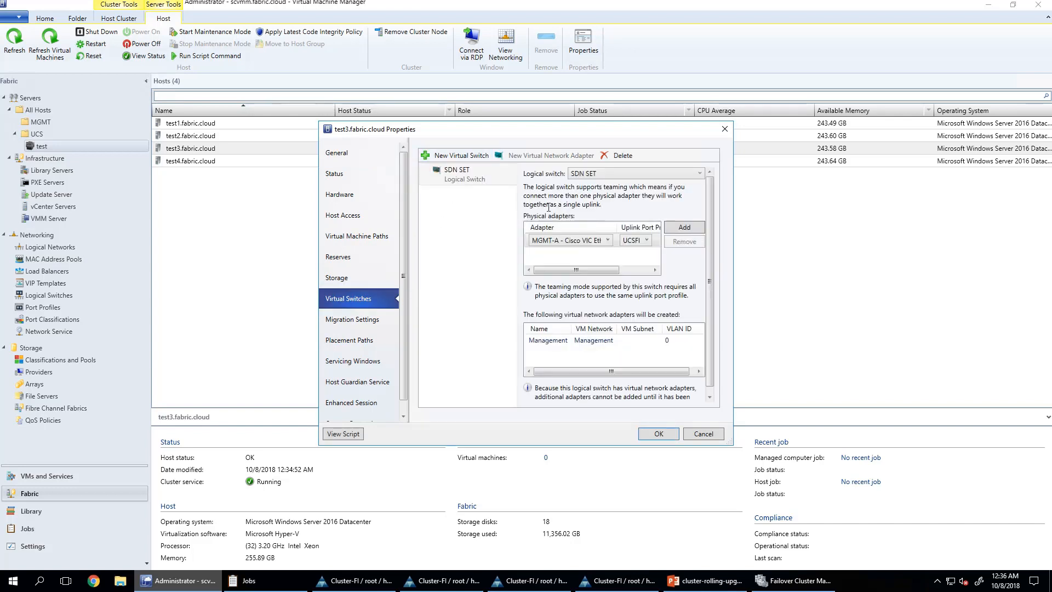
Step: Add MGMT-B as test3's second physical adapter for SDN SET alongside MGMT-A, and apply the host changes despite possible connectivity loss
click(684, 226)
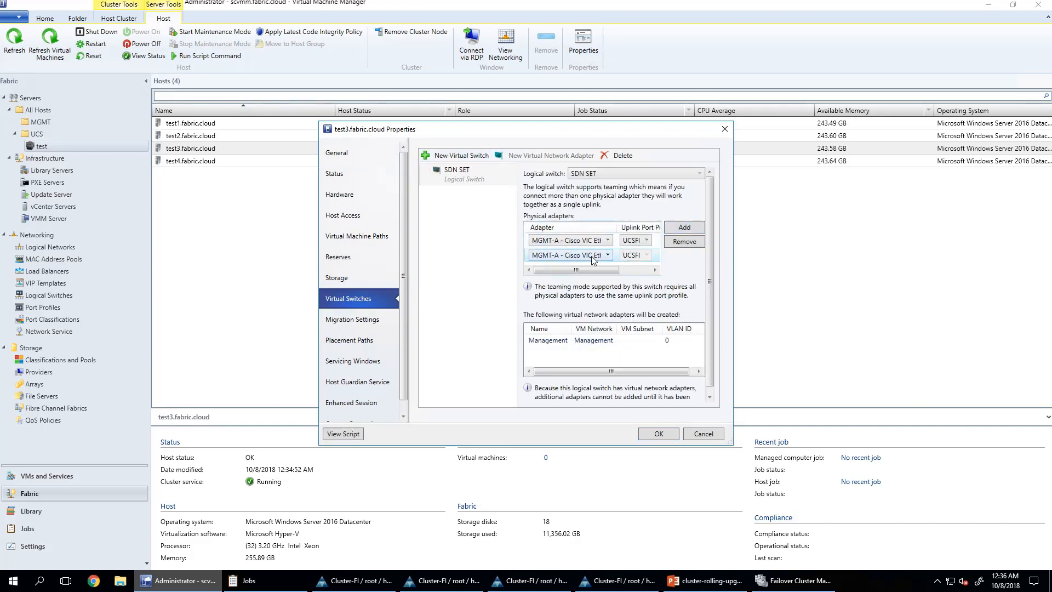
click(570, 256)
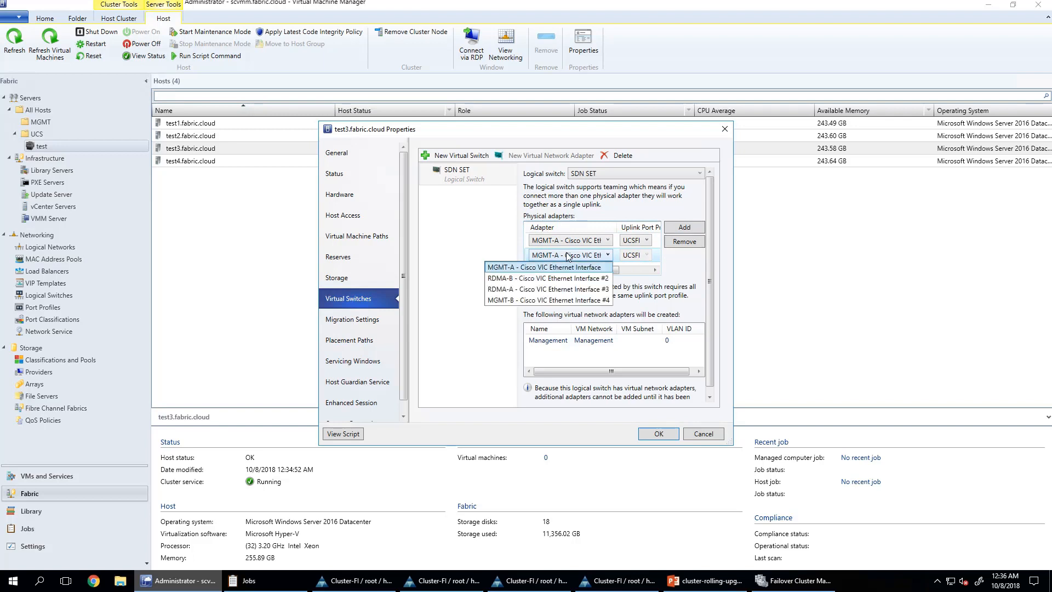
click(529, 301)
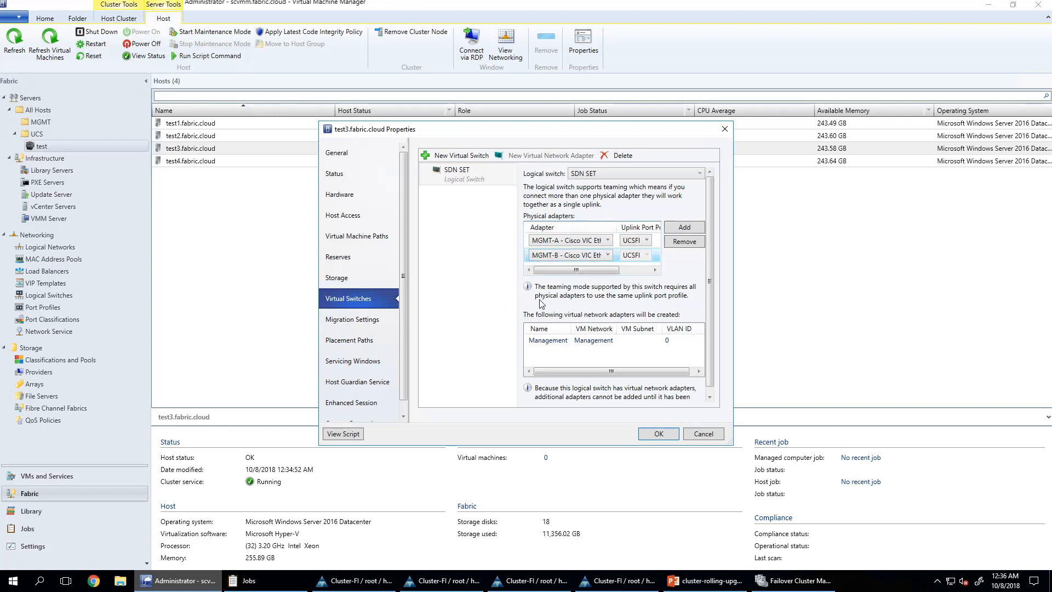
click(673, 434)
click(573, 342)
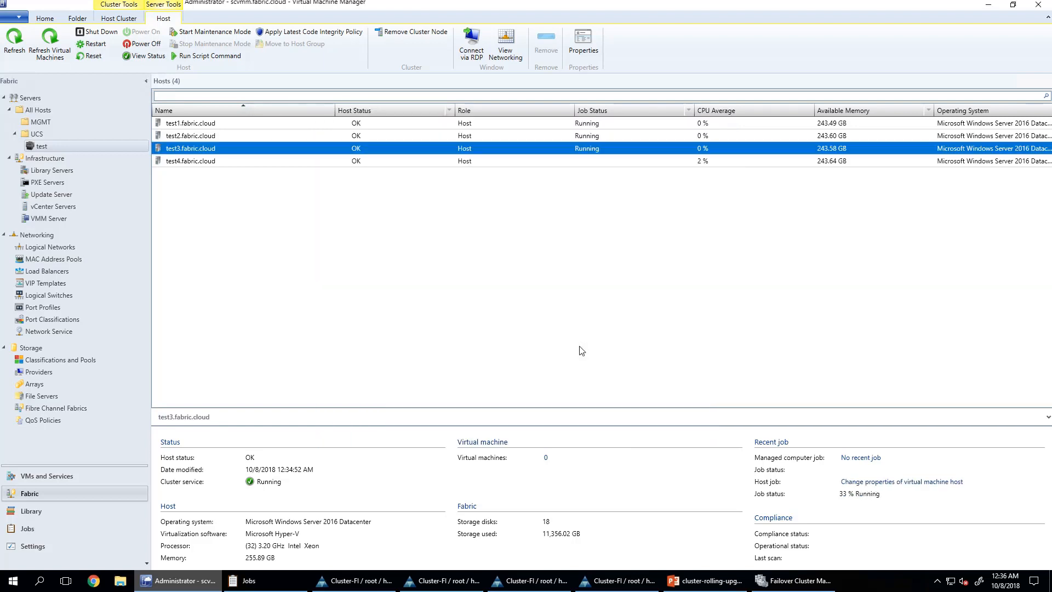
Step: Add the SDN SET logical switch as a new virtual switch in the properties of host test4.fabric.cloud
click(422, 161)
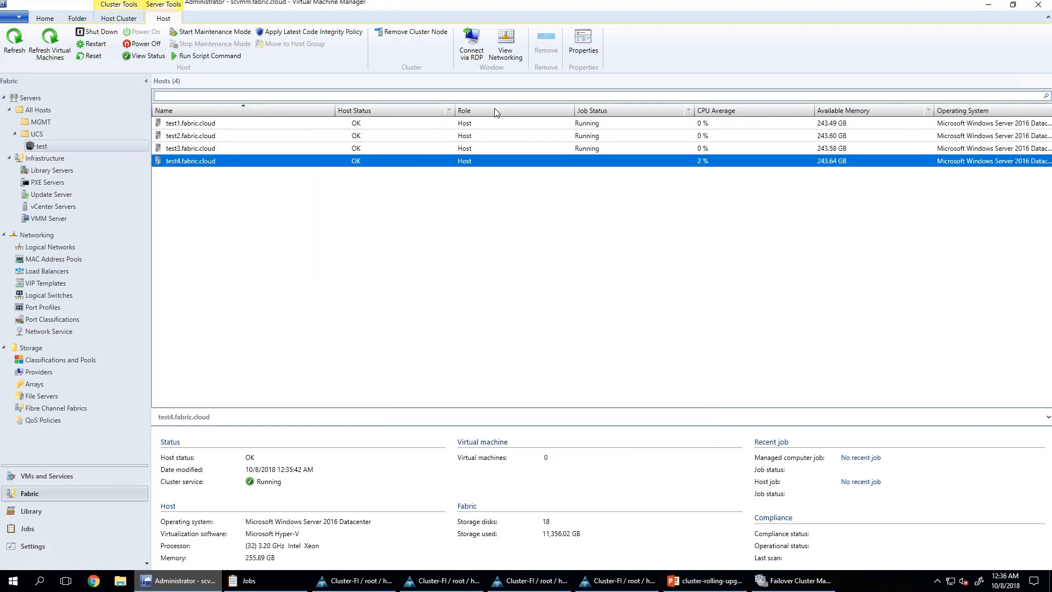
click(585, 54)
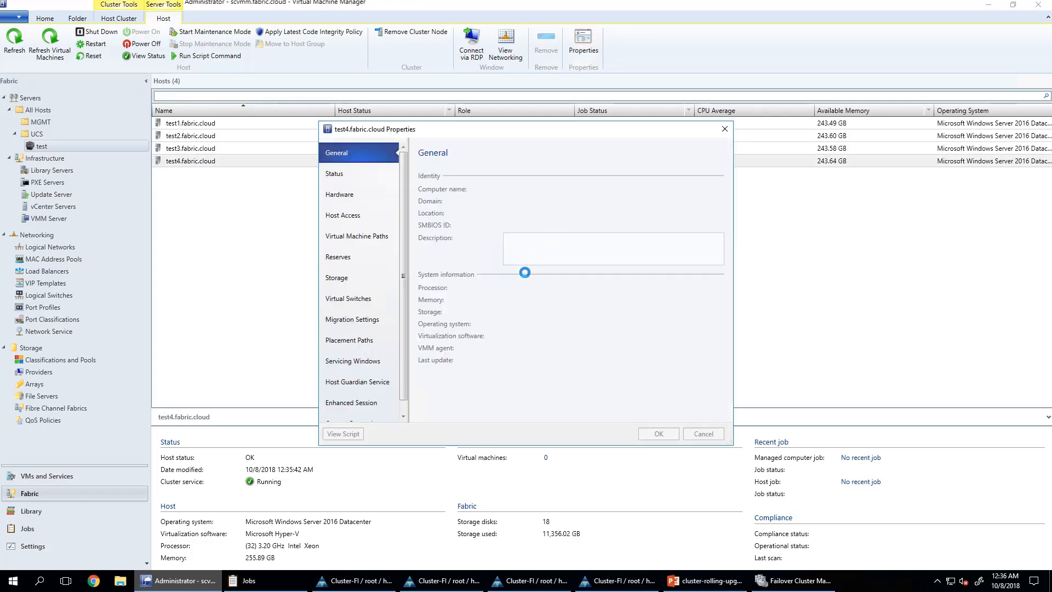
click(372, 297)
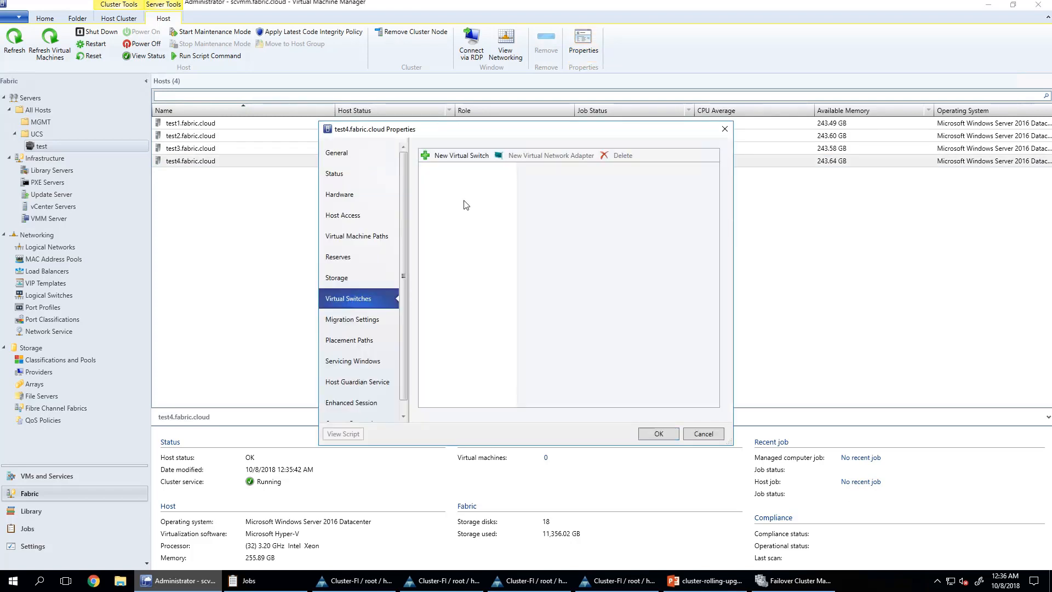
click(462, 157)
click(457, 169)
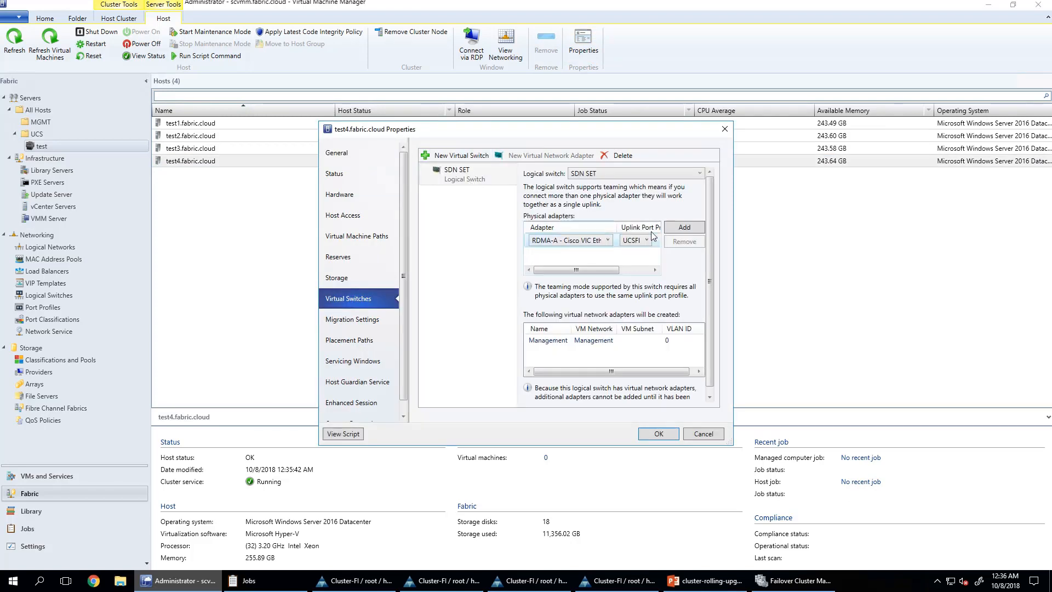
Step: Assign MGMT-A and MGMT-B as test4's two physical adapters for SDN SET, and apply the host changes despite possible connectivity loss
click(670, 229)
click(570, 255)
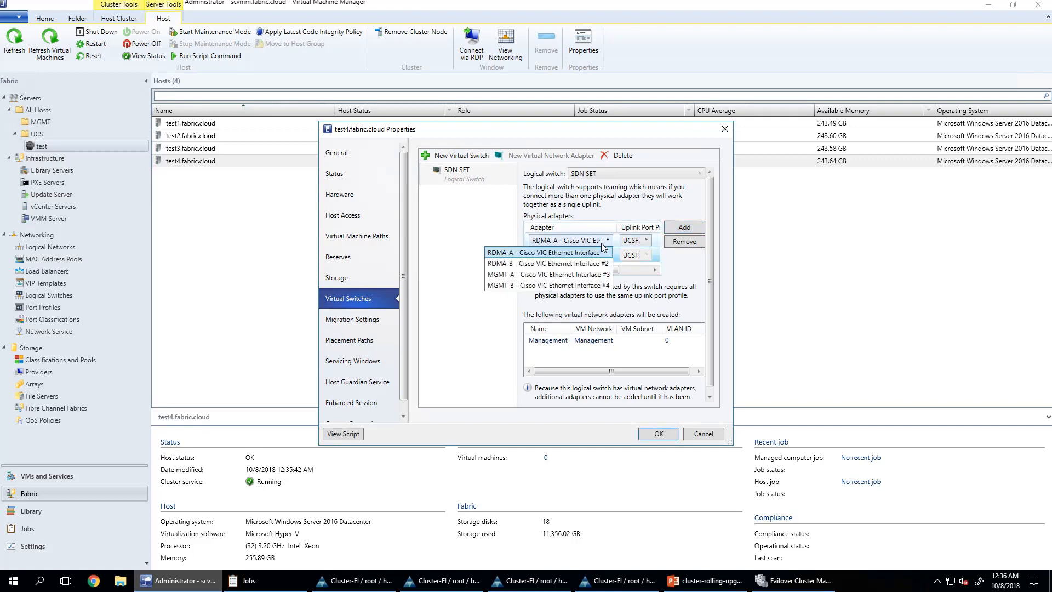
click(554, 274)
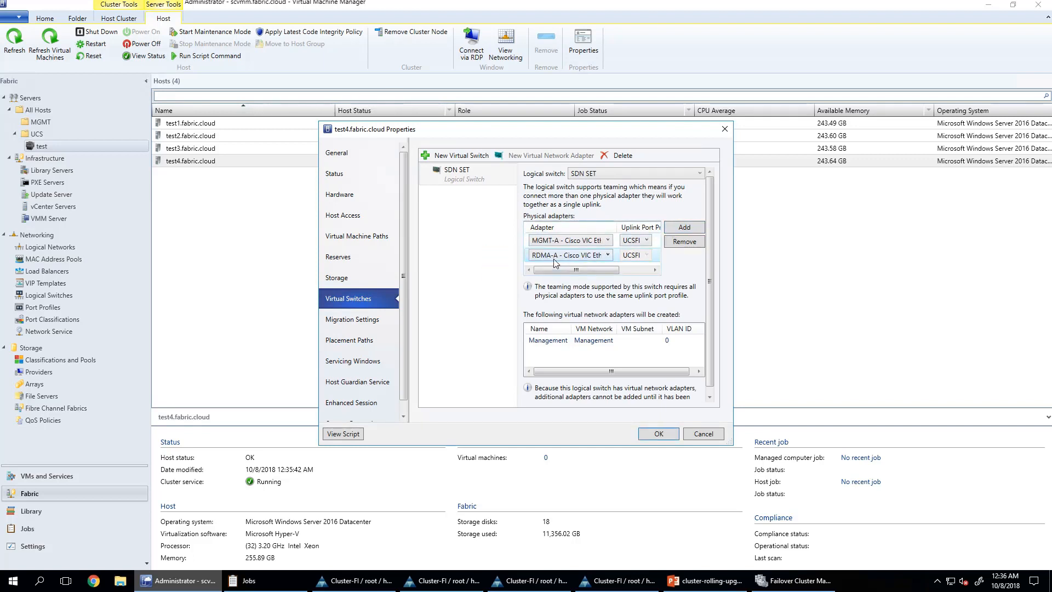
click(555, 258)
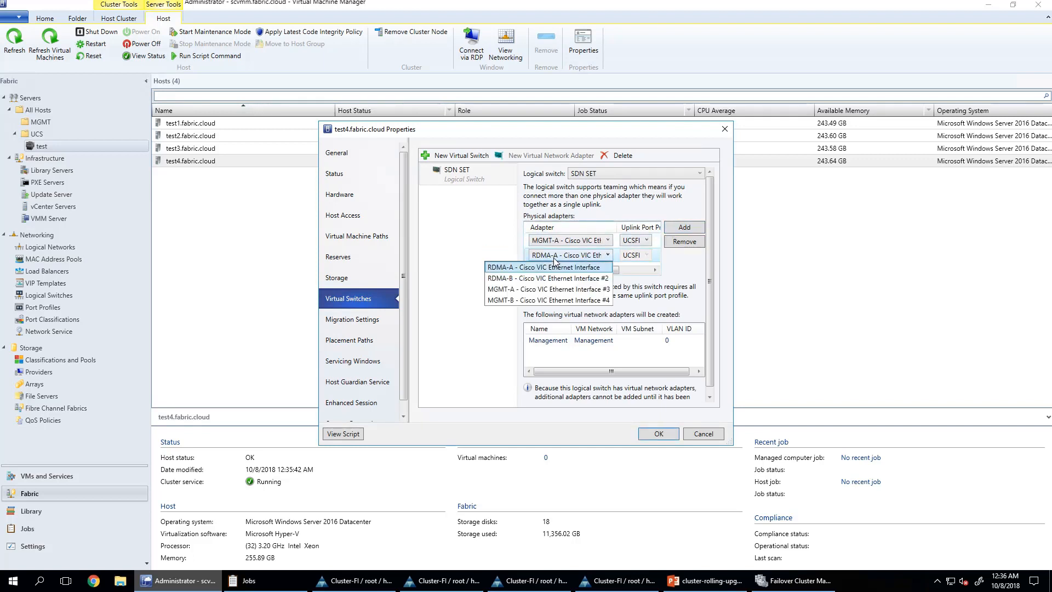
click(532, 300)
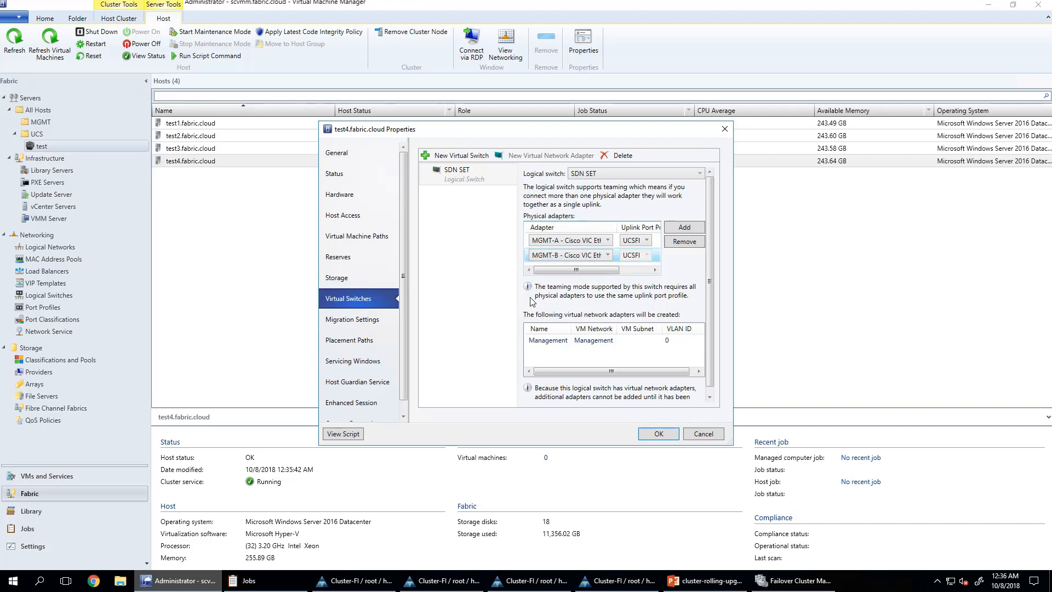
click(653, 434)
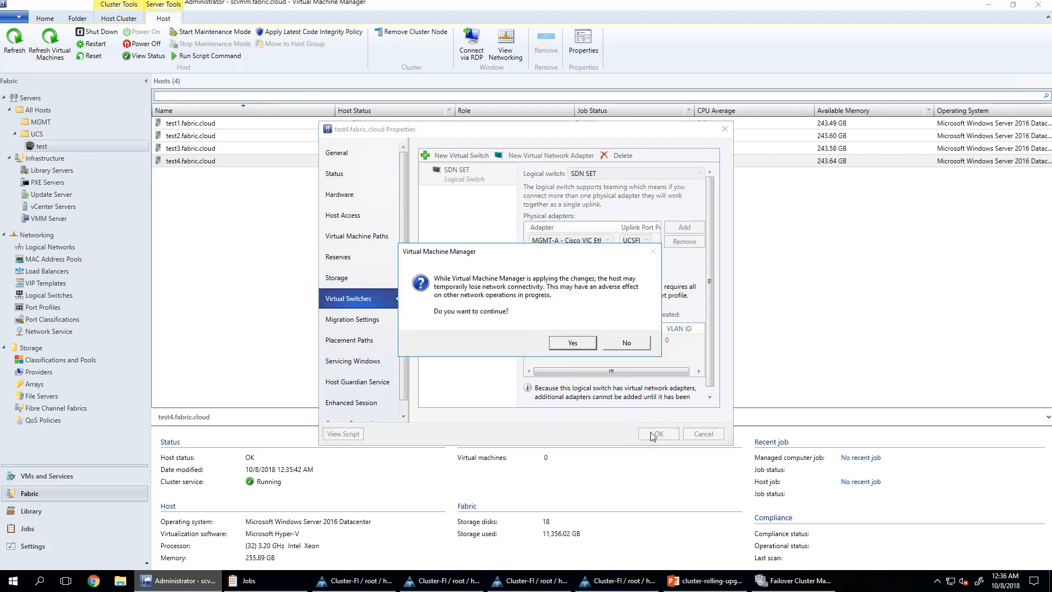
click(574, 342)
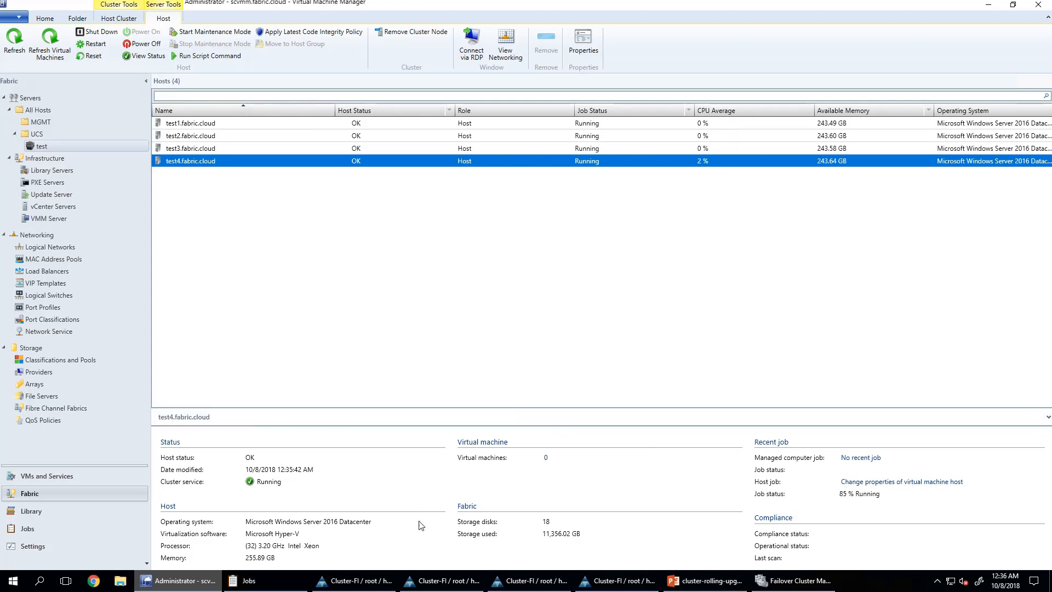
Step: Switch to the hyperv1 KVM console, send Ctrl-Alt-Del to the server, and unlock it with the administrator account password
click(346, 582)
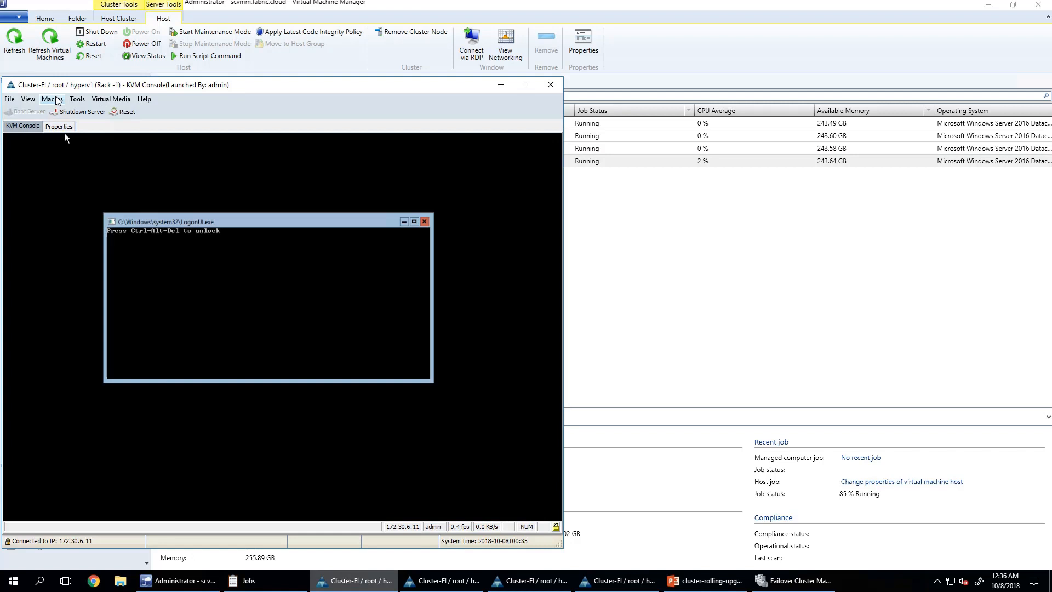
click(53, 99)
mouse_move(110, 113)
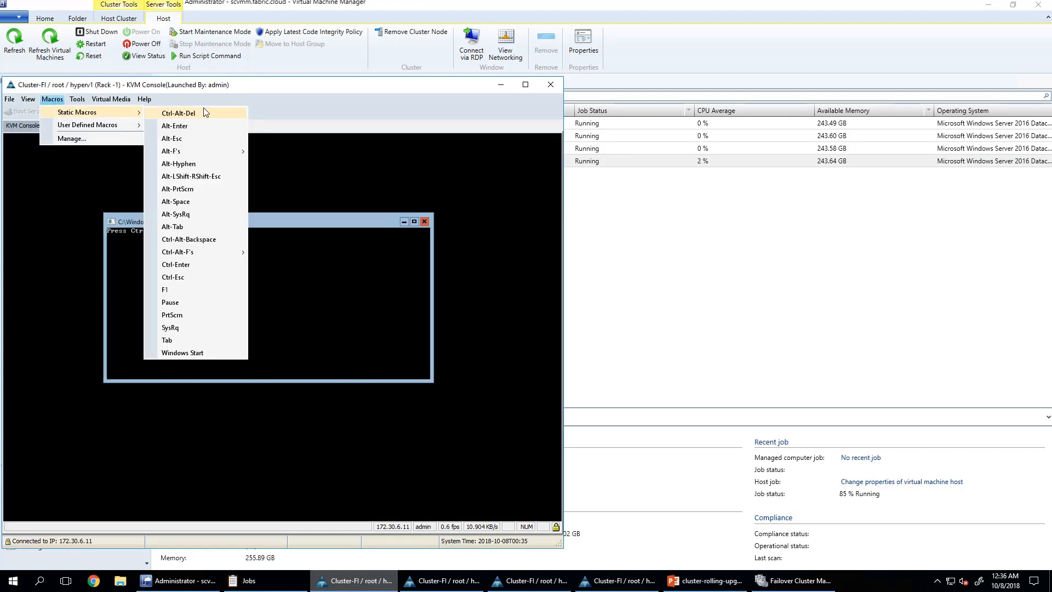
click(204, 111)
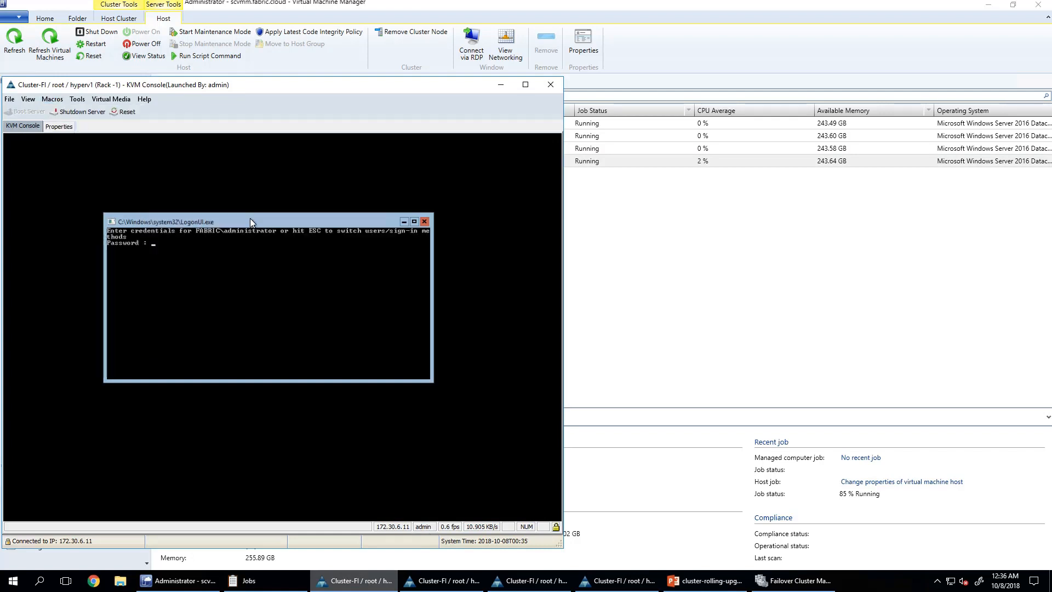
text(**************)
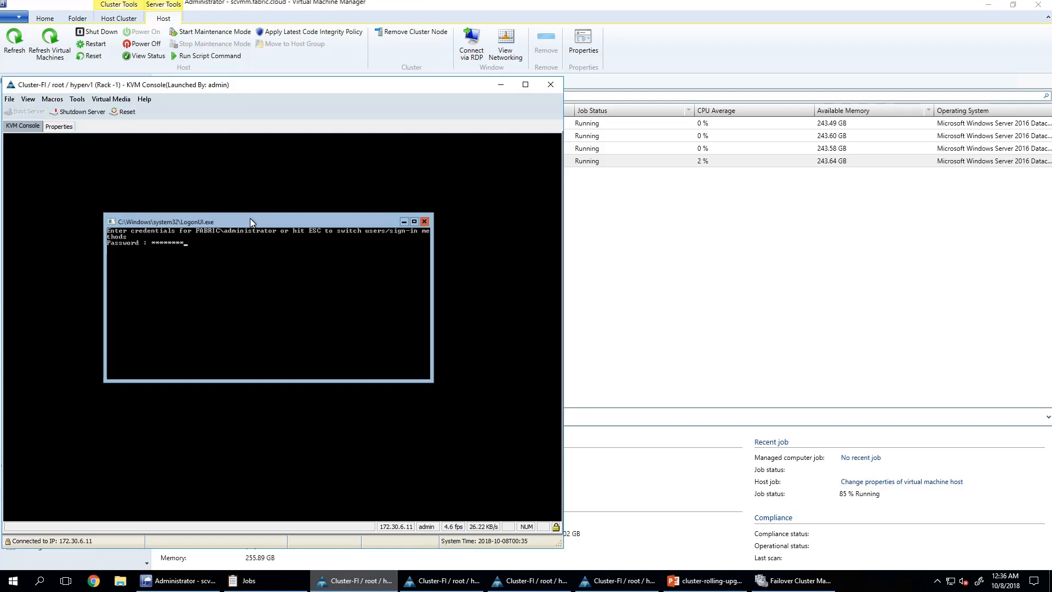
key(Return)
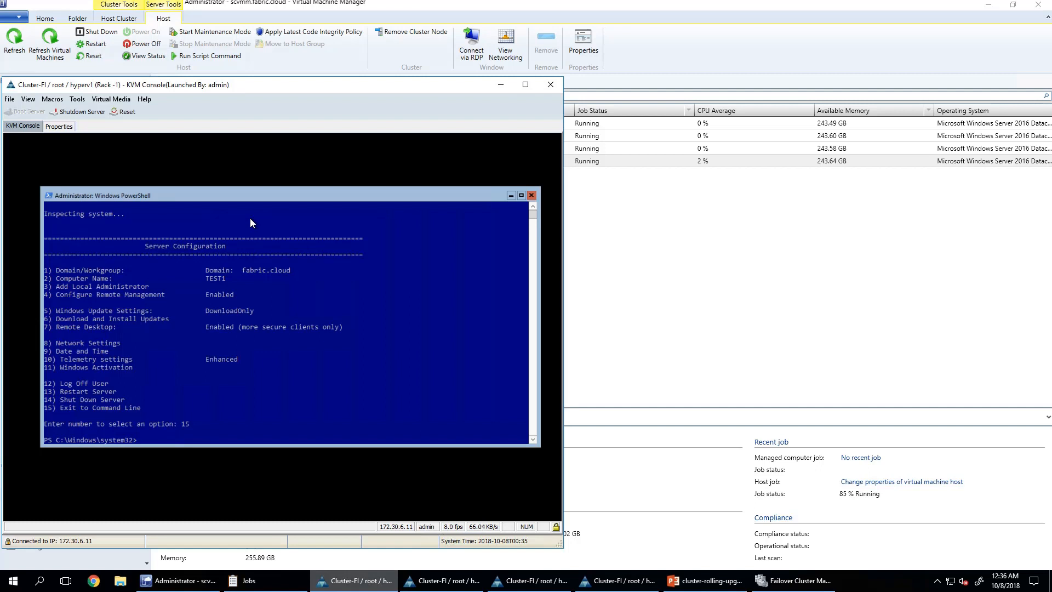
Step: List the network adapters of host TEST1 in PowerShell with Get-NetAdapter
text(et)
key(BackSpace)
key(BackSpace)
key(BackSpace)
text(get-0)
key(BackSpace)
text(n)
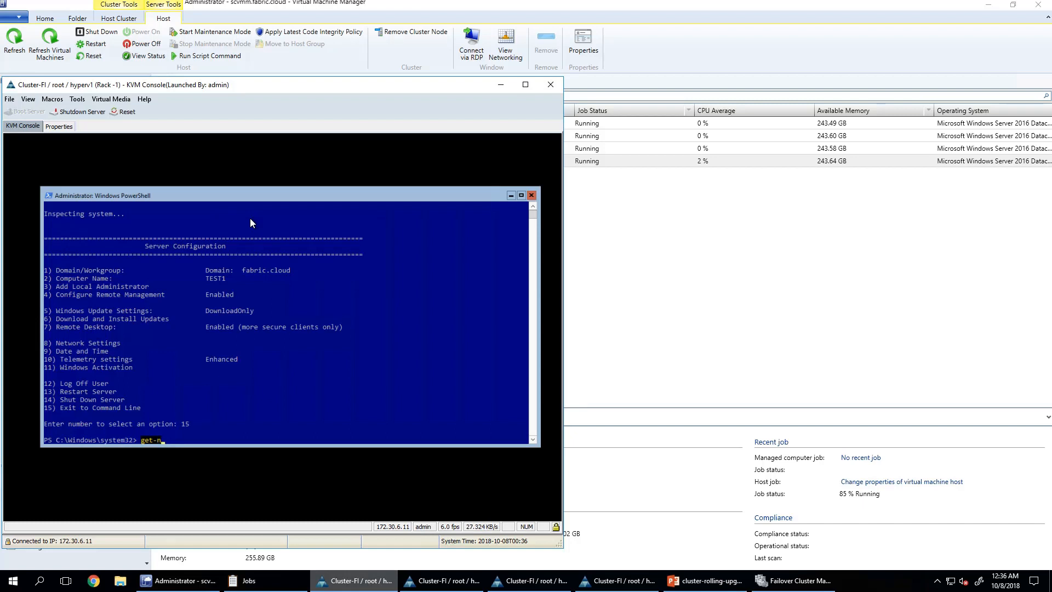
text(etadp)
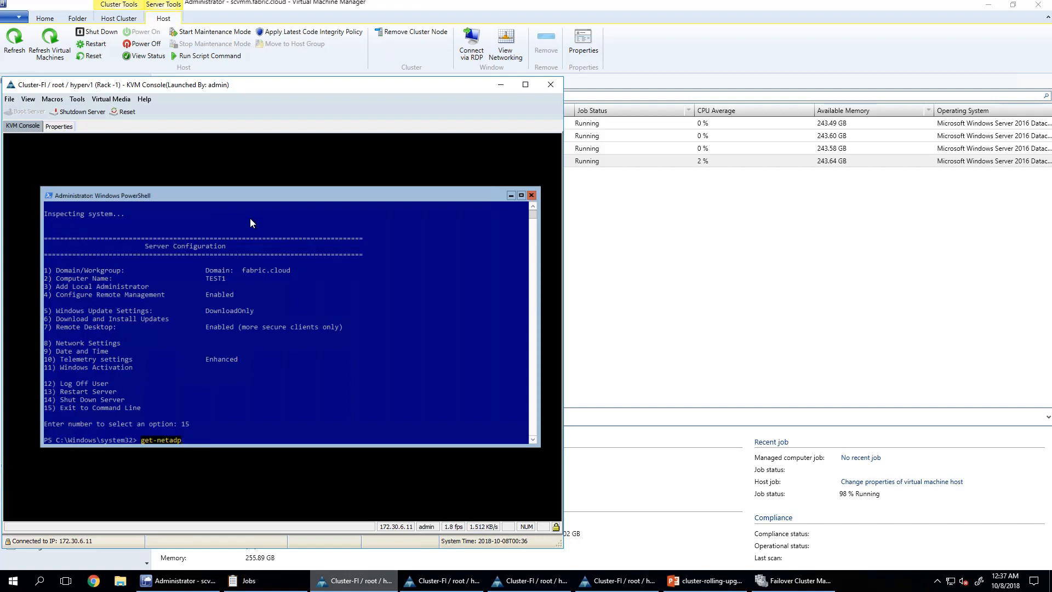
key(BackSpace)
key(BackSpace)
key(Tab)
key(Return)
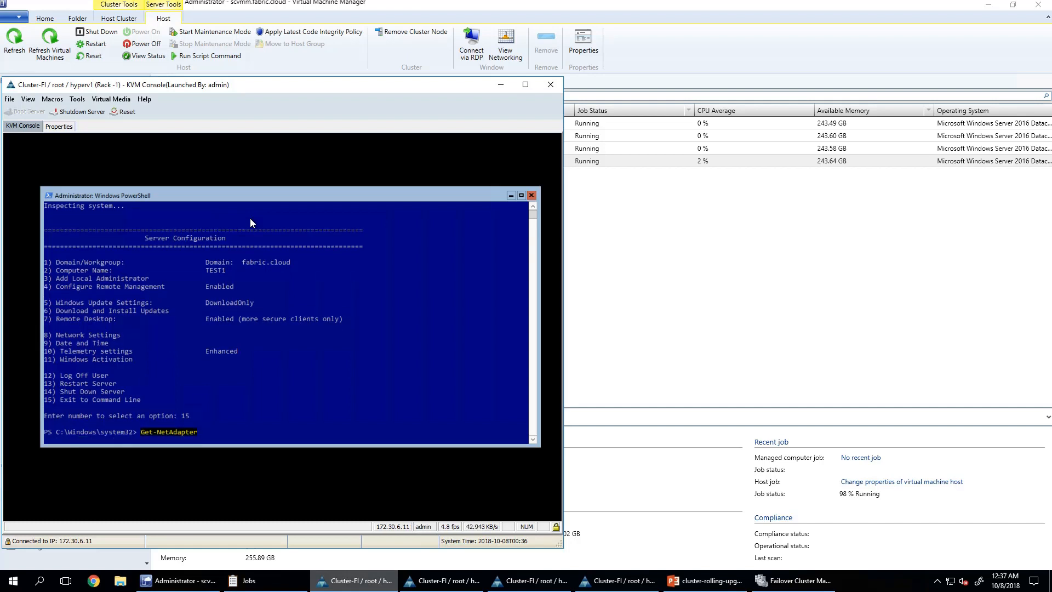